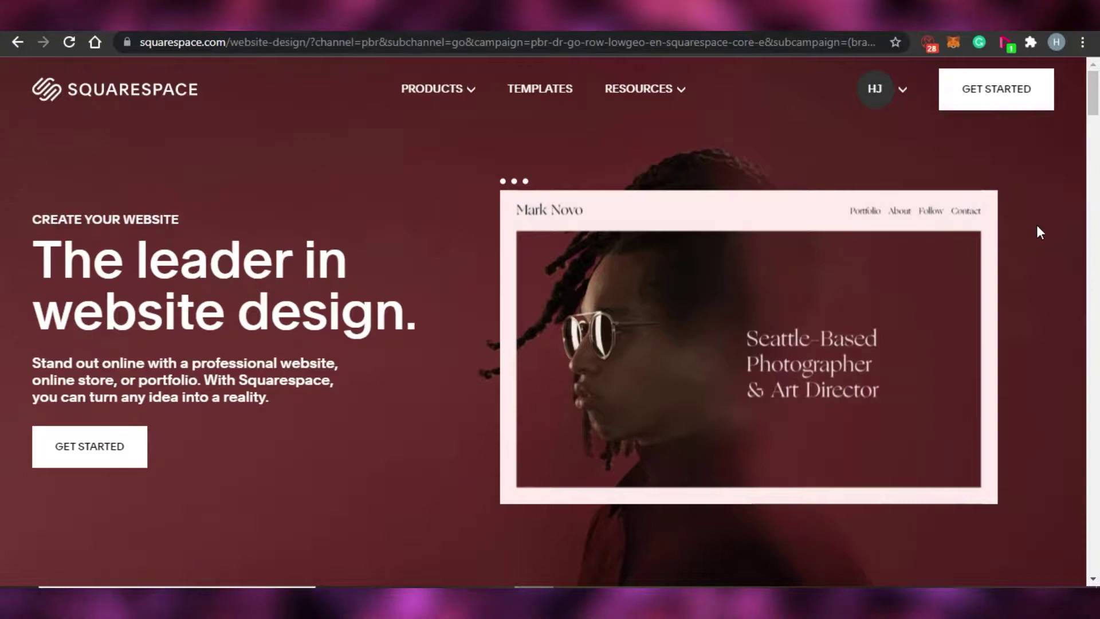
# Glance at the Squarespace resources overview, then close it.
pyautogui.moveTo(1095, 112); pyautogui.dragTo(1093, 245)
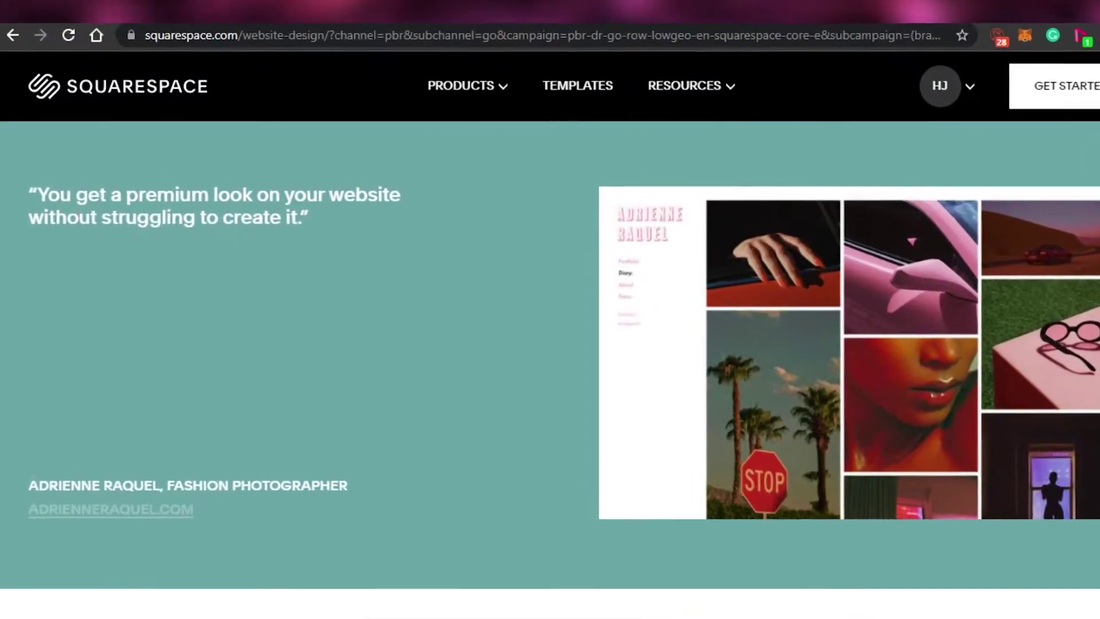
pyautogui.scroll(15, 550, 344)
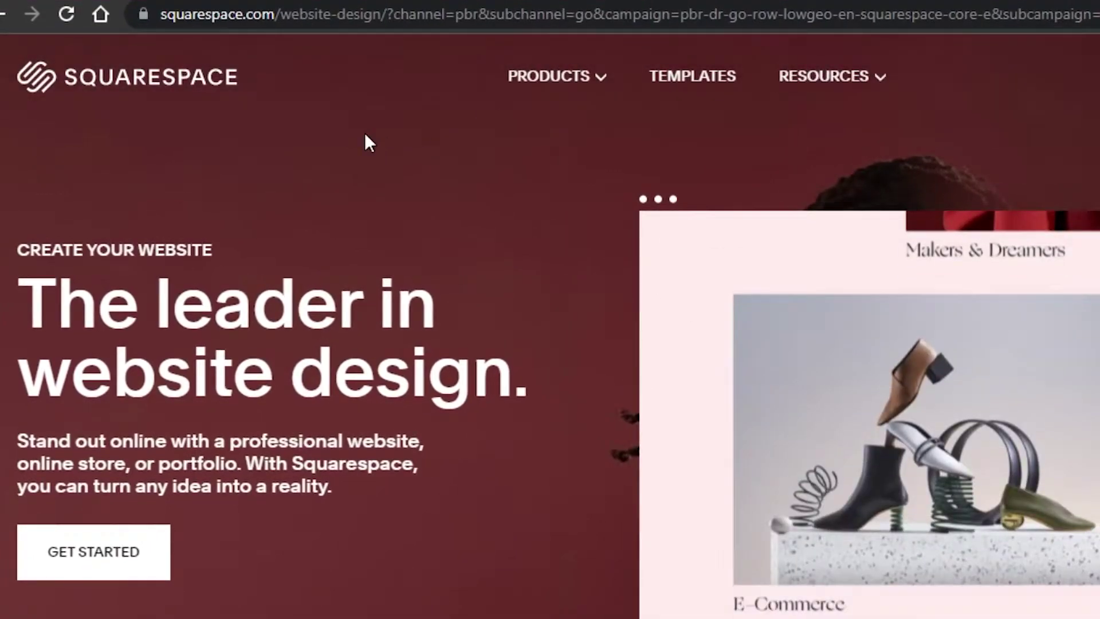
pyautogui.click(825, 77)
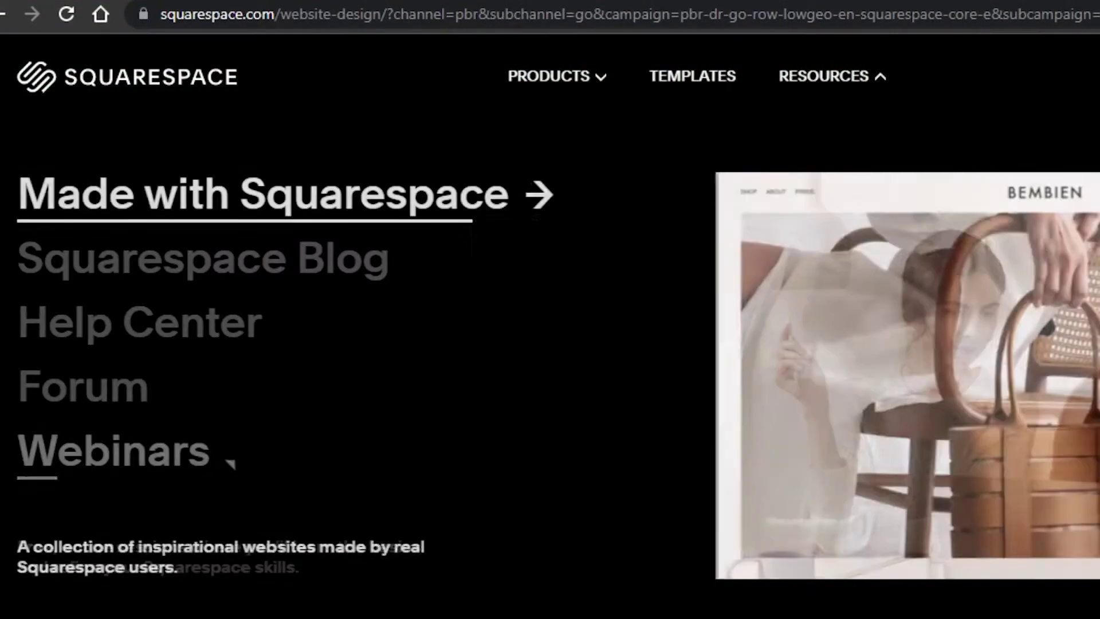
pyautogui.click(230, 464)
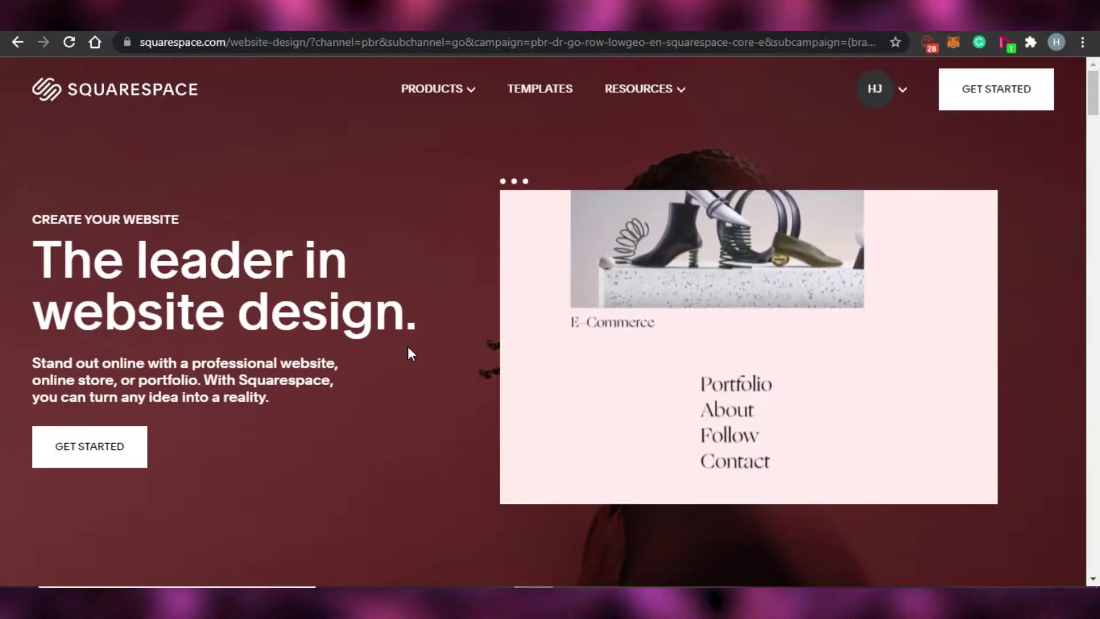
# Start a new website and filter templates to Portfolio type in the Photography topic.
pyautogui.click(986, 99)
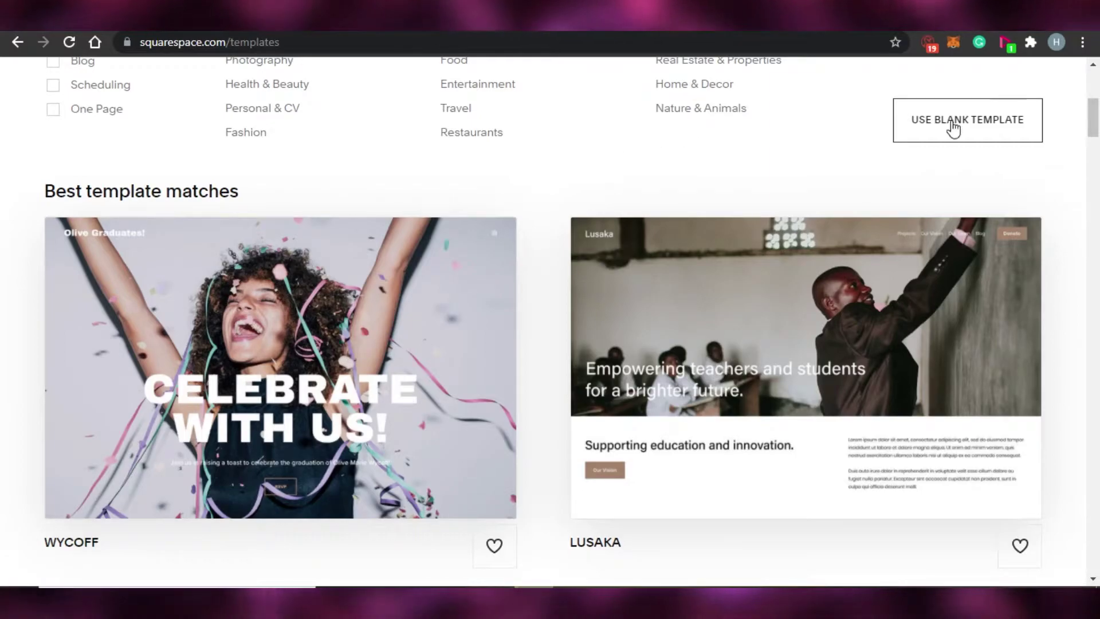
pyautogui.moveTo(1095, 114); pyautogui.dragTo(1096, 90)
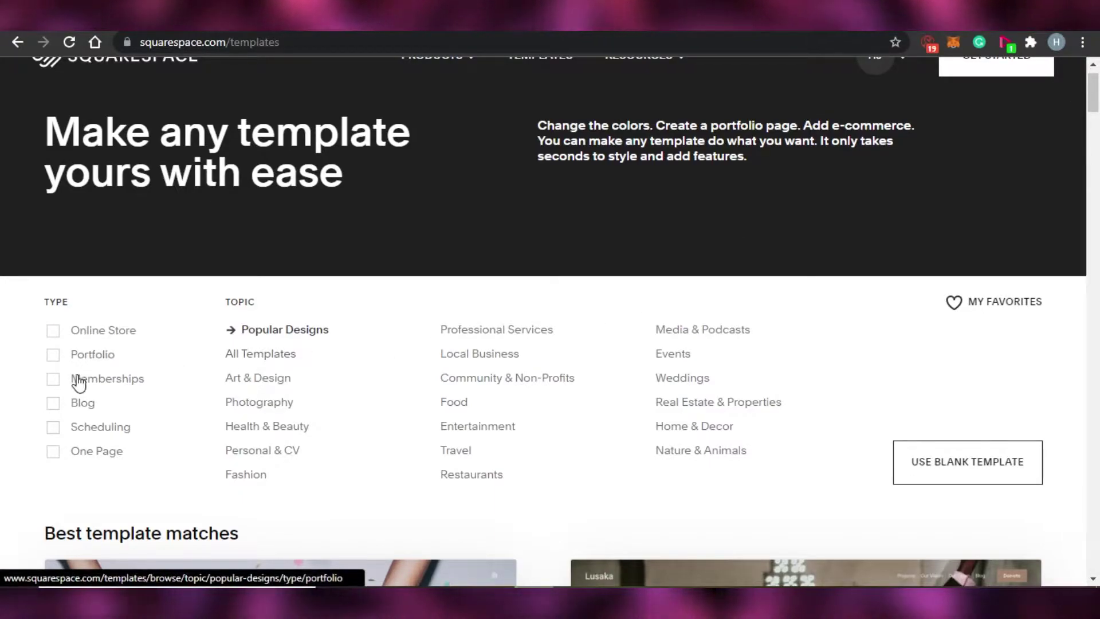
pyautogui.click(53, 358)
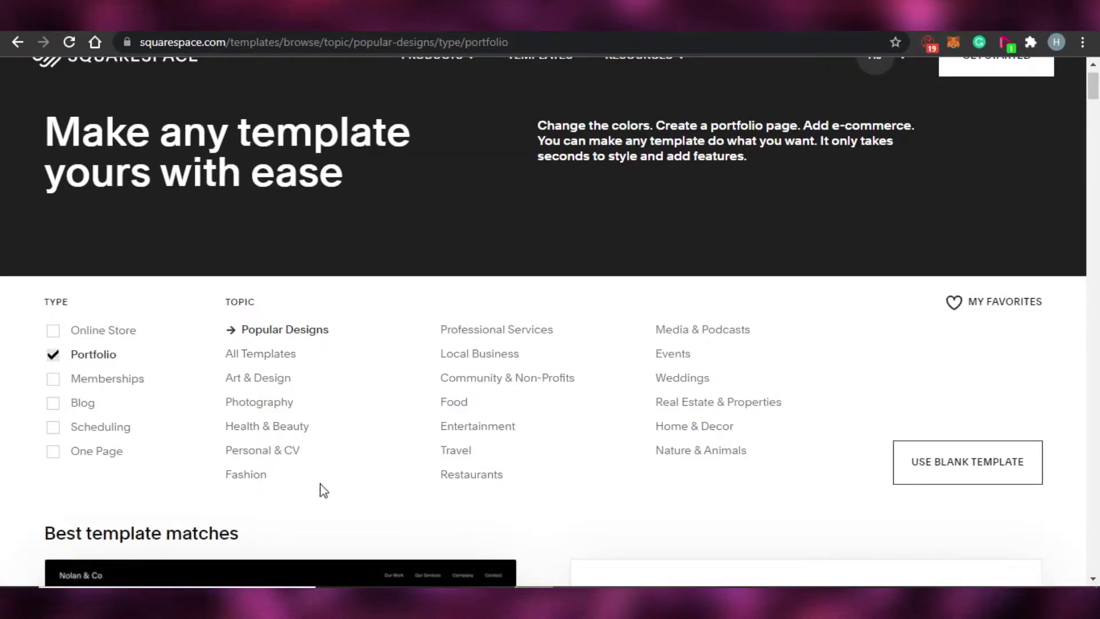
pyautogui.click(258, 405)
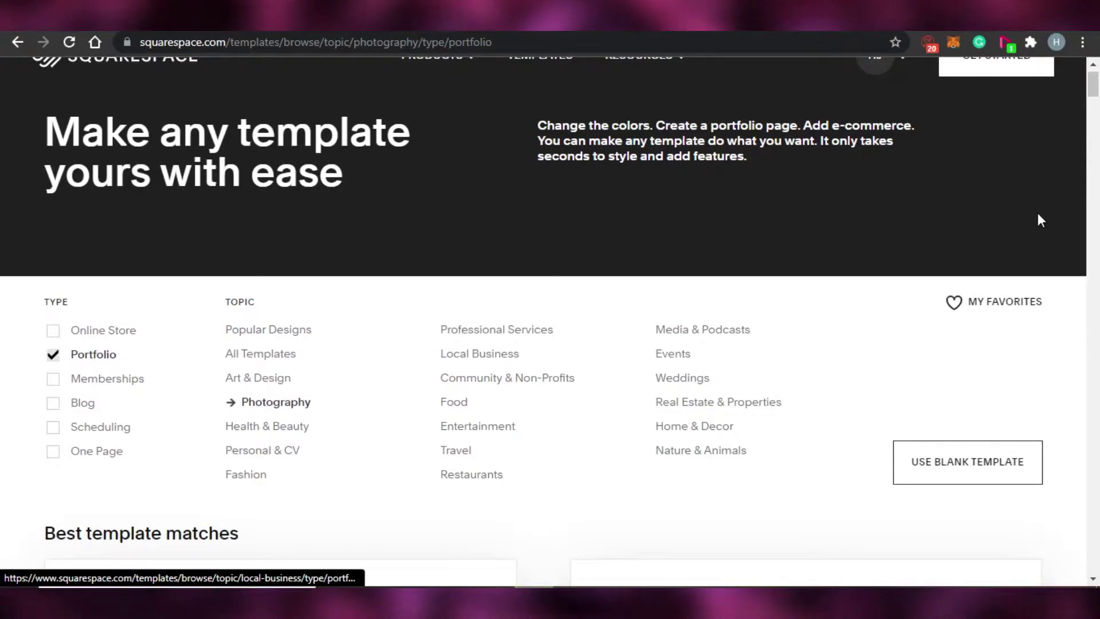
pyautogui.moveTo(1093, 86)
pyautogui.mouseDown()
pyautogui.moveTo(1094, 115)
pyautogui.moveTo(1096, 83)
pyautogui.mouseUp()
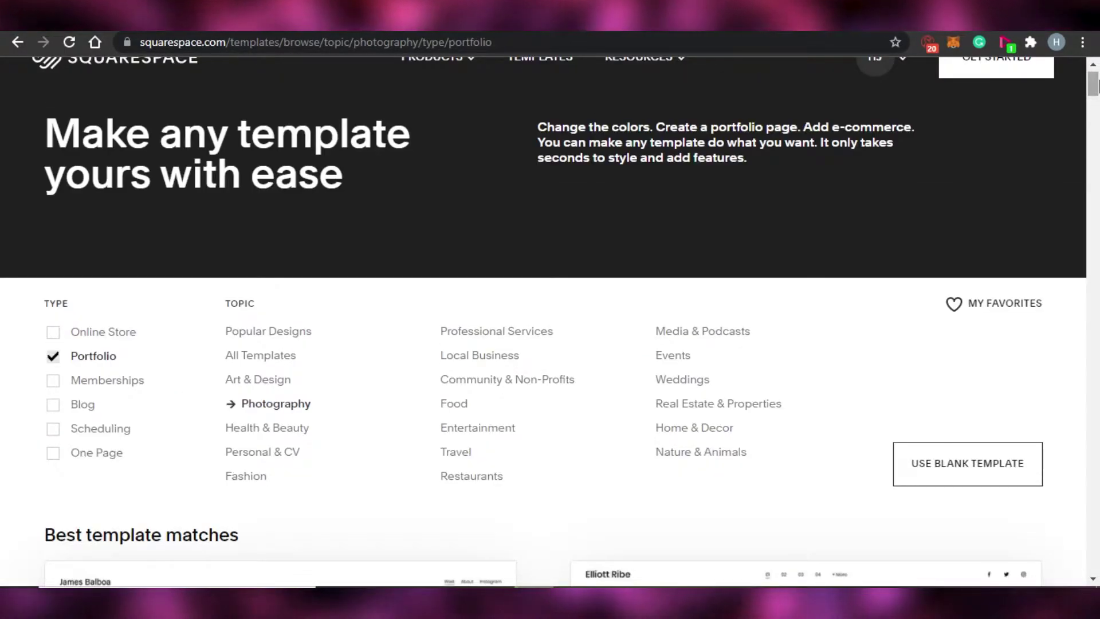
pyautogui.moveTo(1096, 86); pyautogui.dragTo(1097, 163)
# Hide the filters, browse the photography templates and start a site with Balboa.
pyautogui.click(1032, 97)
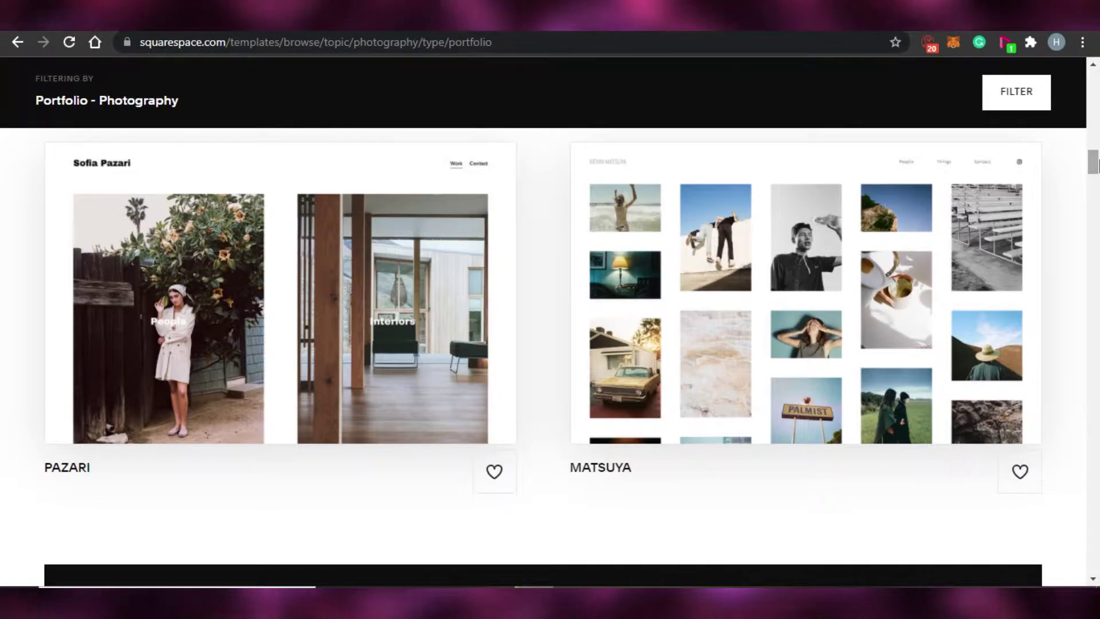
pyautogui.moveTo(1097, 166)
pyautogui.mouseDown()
pyautogui.moveTo(1097, 241)
pyautogui.moveTo(1096, 150)
pyautogui.mouseUp()
pyautogui.scroll(-4, 1096, 150)
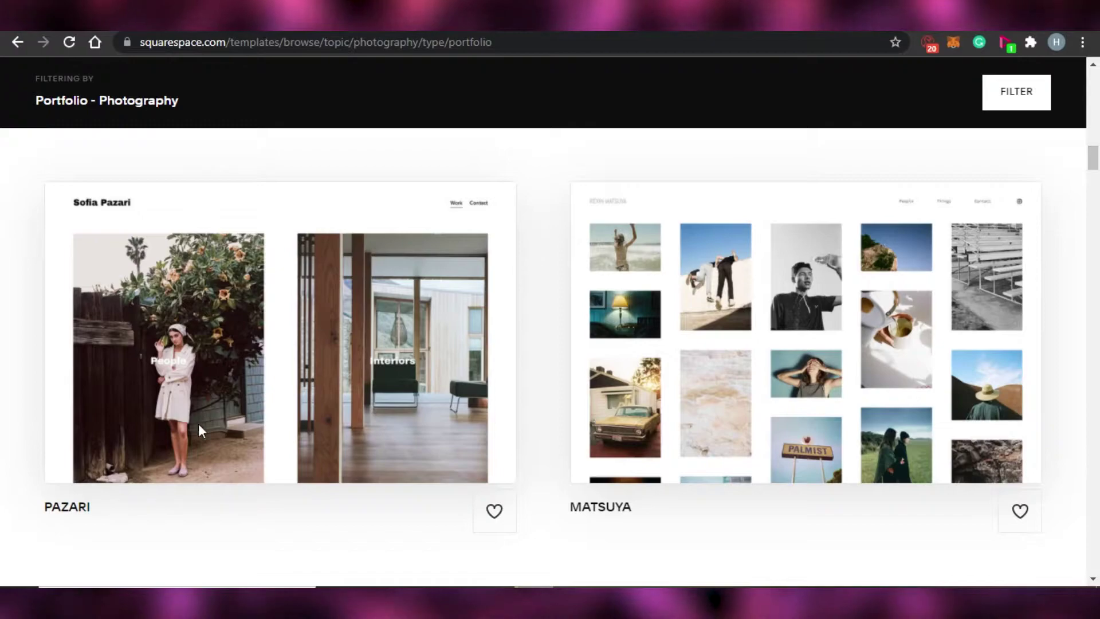
pyautogui.moveTo(1095, 161); pyautogui.dragTo(1096, 100)
pyautogui.scroll(-2, 673, 228)
pyautogui.moveTo(93, 388)
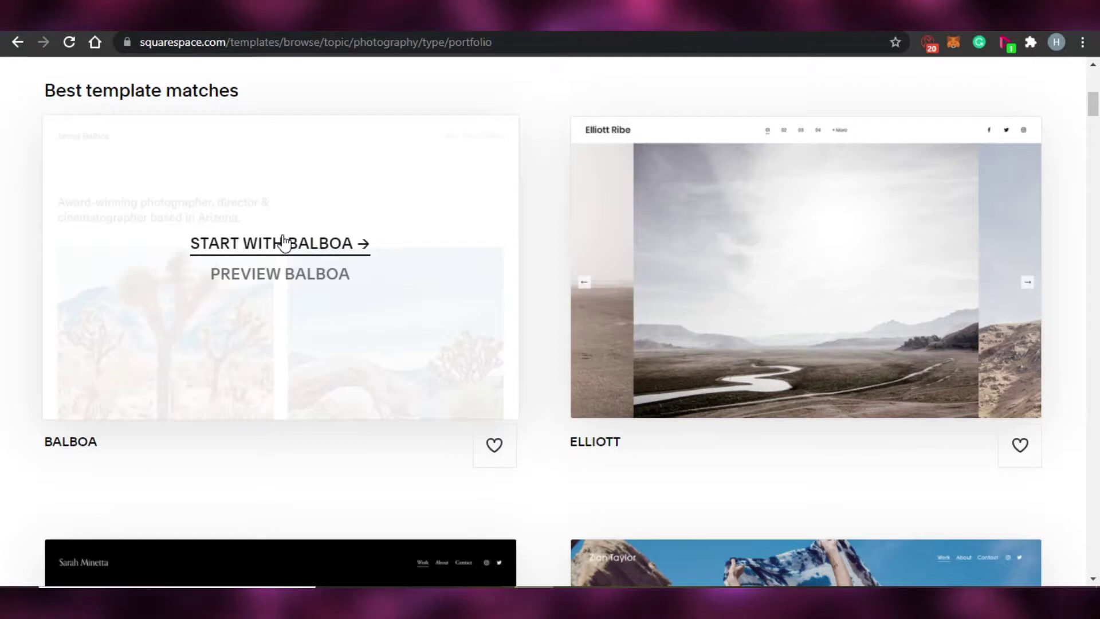
pyautogui.click(285, 241)
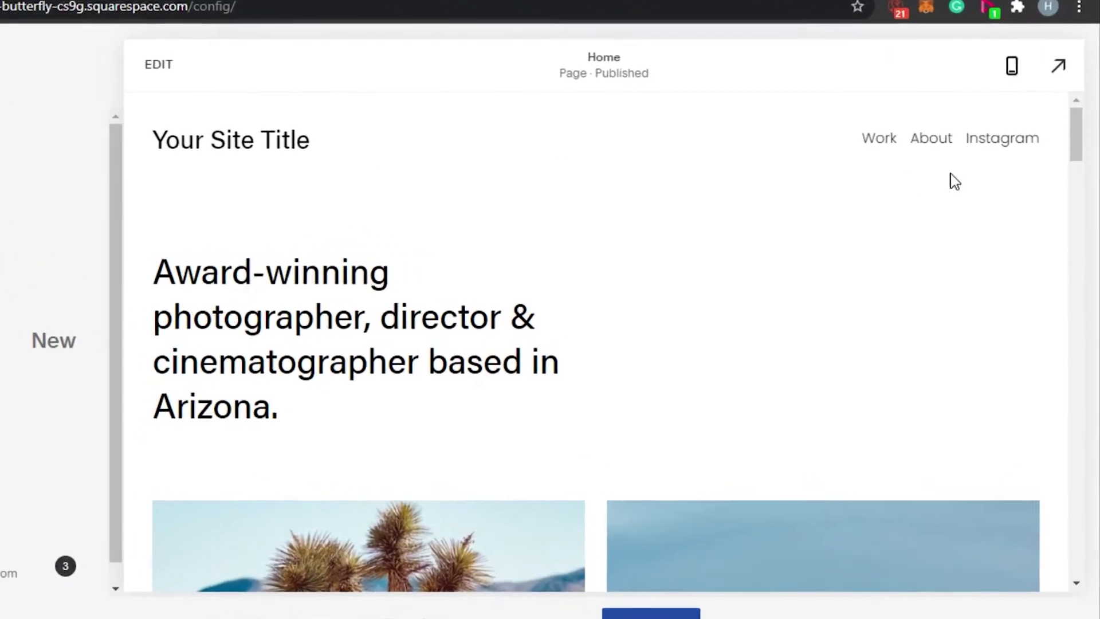
# Scroll the Balboa Home page preview to reach its header for editing.
pyautogui.moveTo(1074, 118)
pyautogui.mouseDown()
pyautogui.moveTo(1074, 304)
pyautogui.moveTo(1085, 217)
pyautogui.moveTo(1082, 120)
pyautogui.moveTo(1076, 442)
pyautogui.moveTo(1093, 303)
pyautogui.moveTo(1072, 298)
pyautogui.moveTo(1083, 175)
pyautogui.moveTo(1074, 113)
pyautogui.mouseUp()
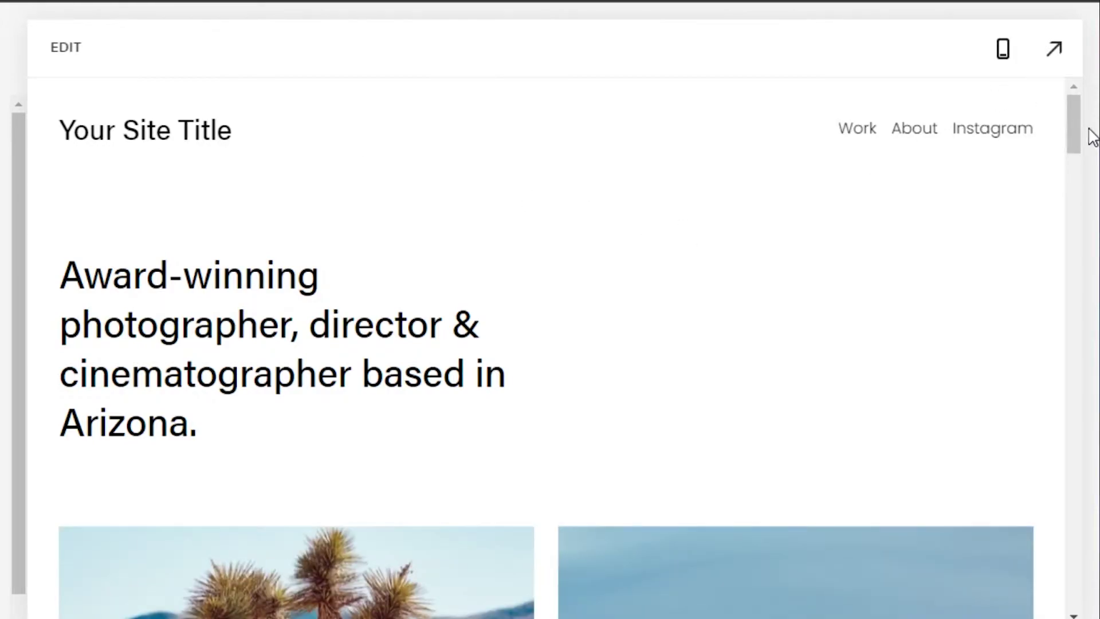
pyautogui.moveTo(1081, 135); pyautogui.dragTo(1082, 172)
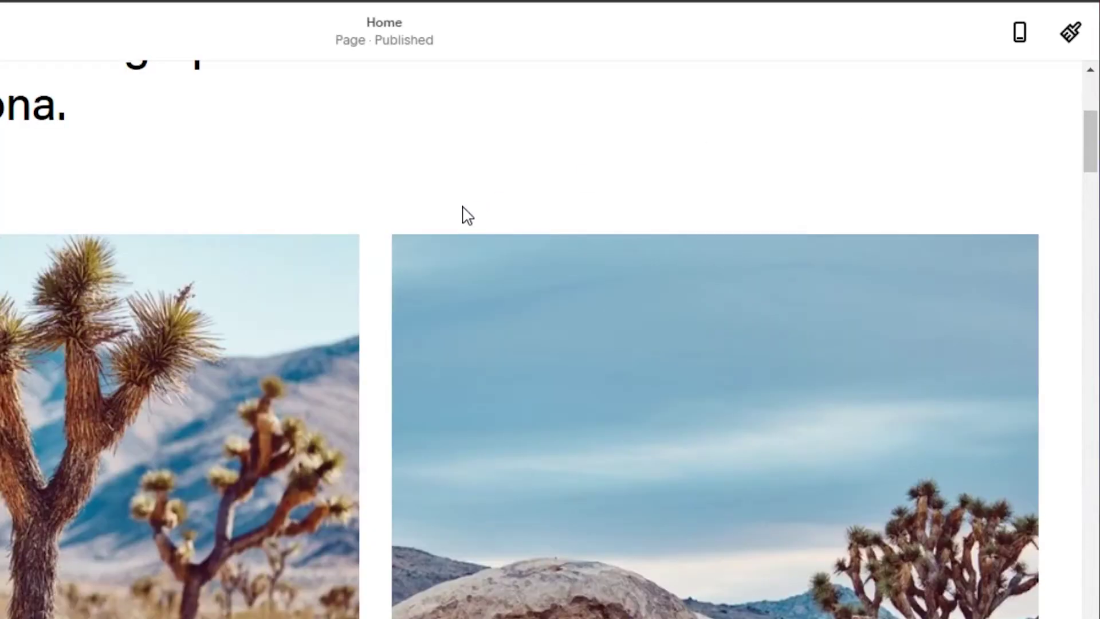
pyautogui.moveTo(1068, 170)
pyautogui.scroll(3, 1096, 163)
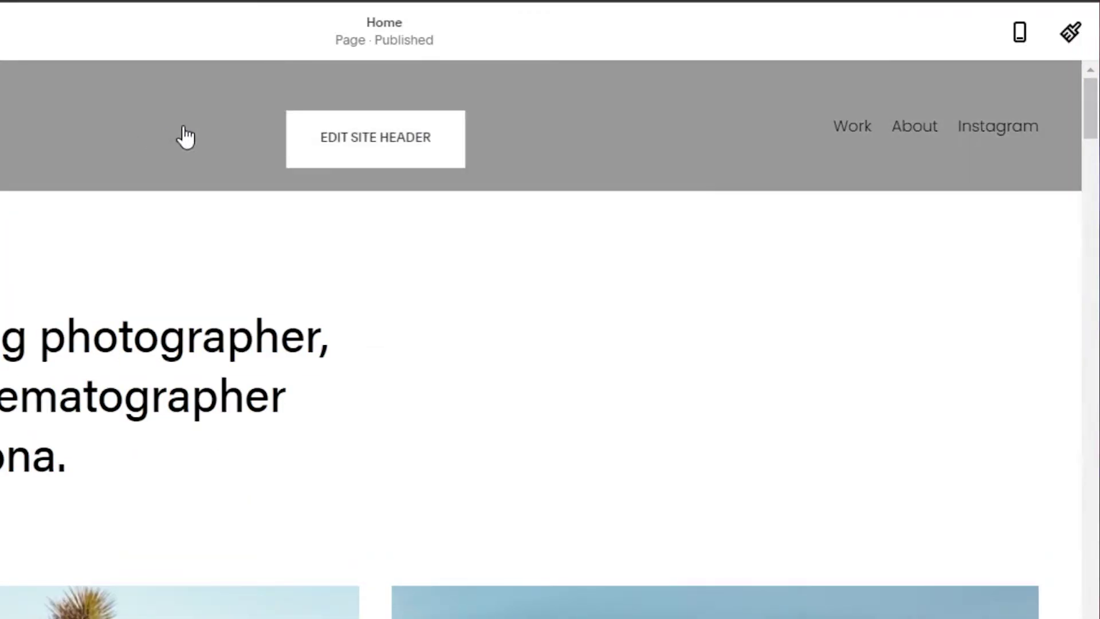
# Replace the placeholder site title with 'EXPLAIN THE SOCIAL' in the header.
pyautogui.click(333, 141)
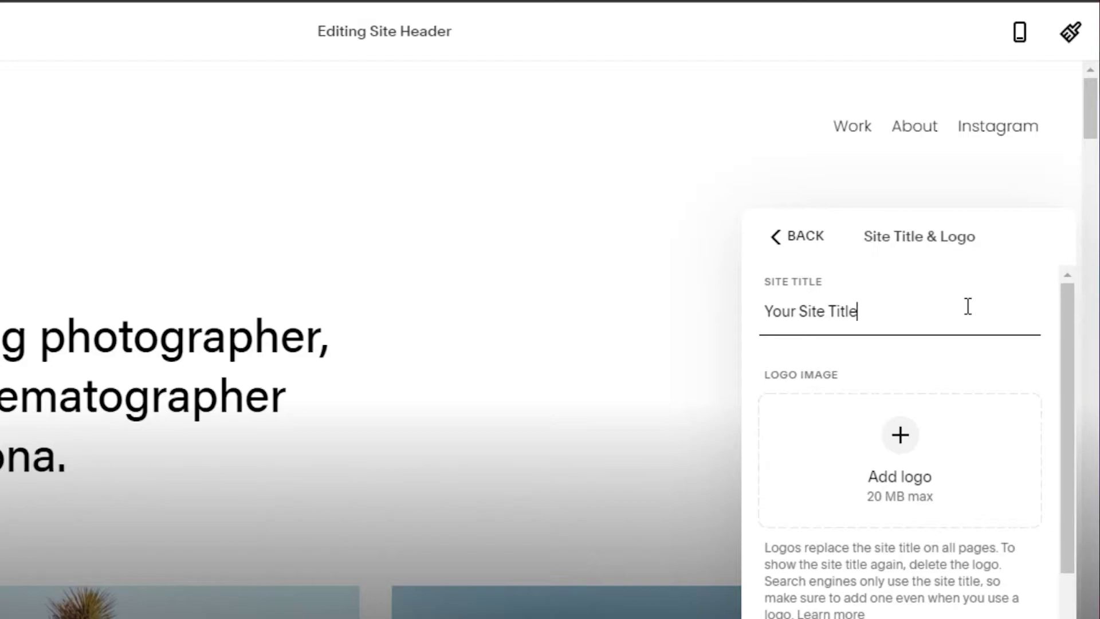
pyautogui.hotkey('ctrl', 'a')
pyautogui.press('BackSpace')
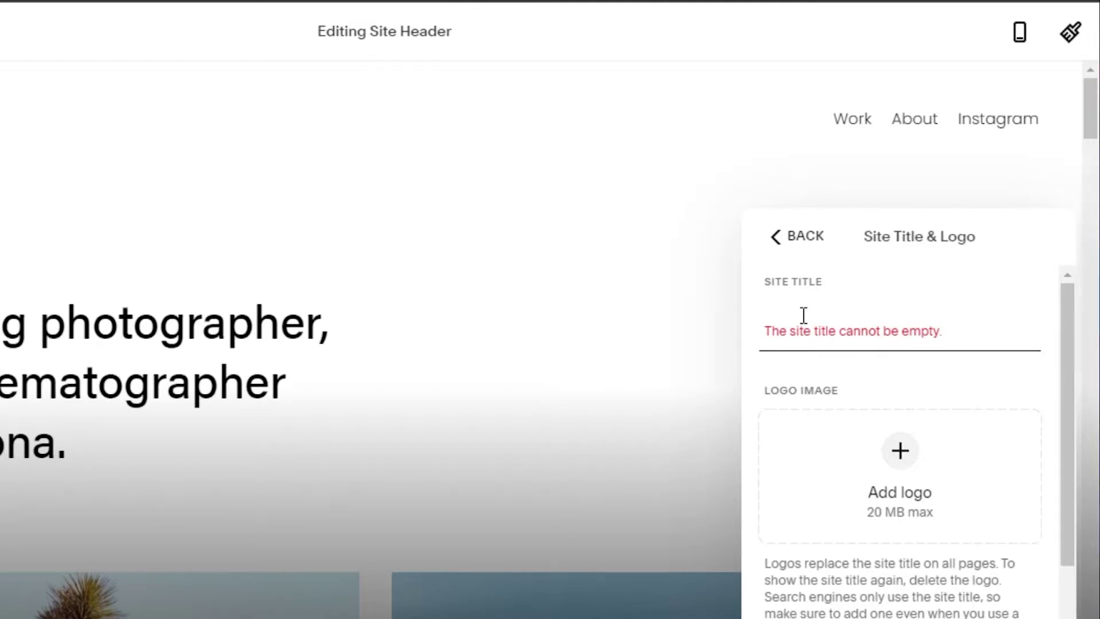
pyautogui.write('HOW')
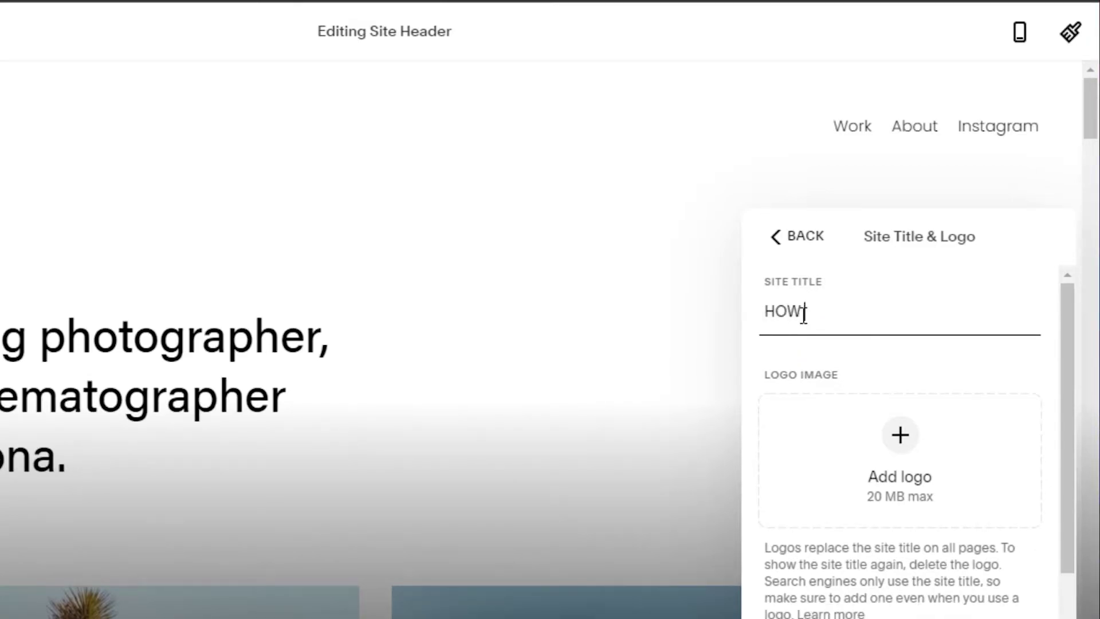
pyautogui.press('BackSpace')
pyautogui.press('BackSpace')
pyautogui.press('BackSpace')
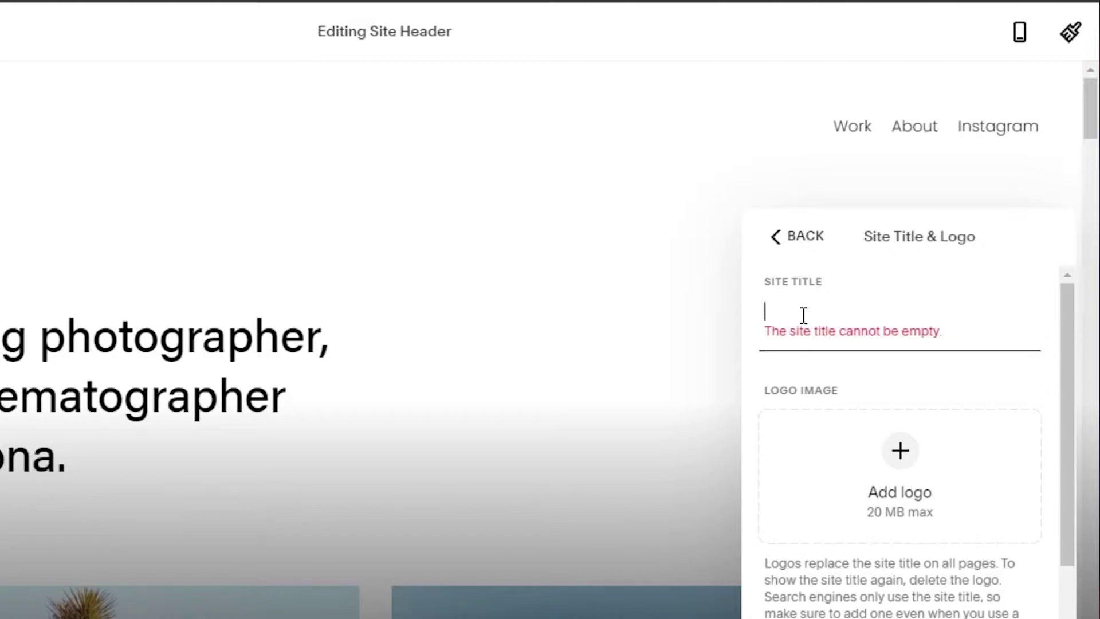
pyautogui.write('EXPLAIN THE SOCIAL')
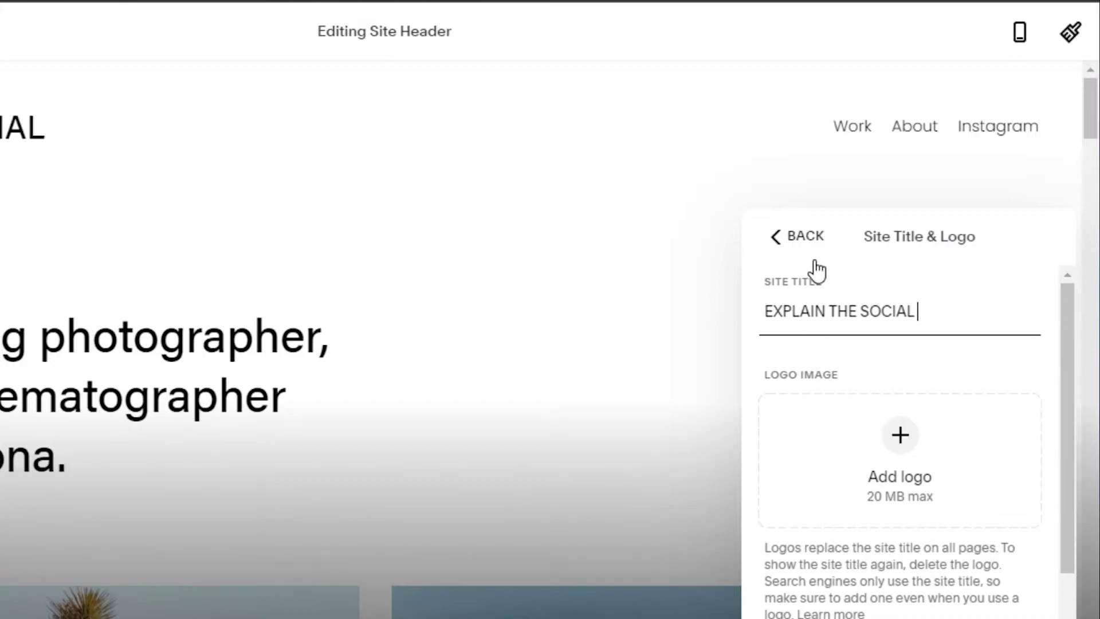
# Turn on social links in the header elements at a 20px icon size.
pyautogui.click(791, 262)
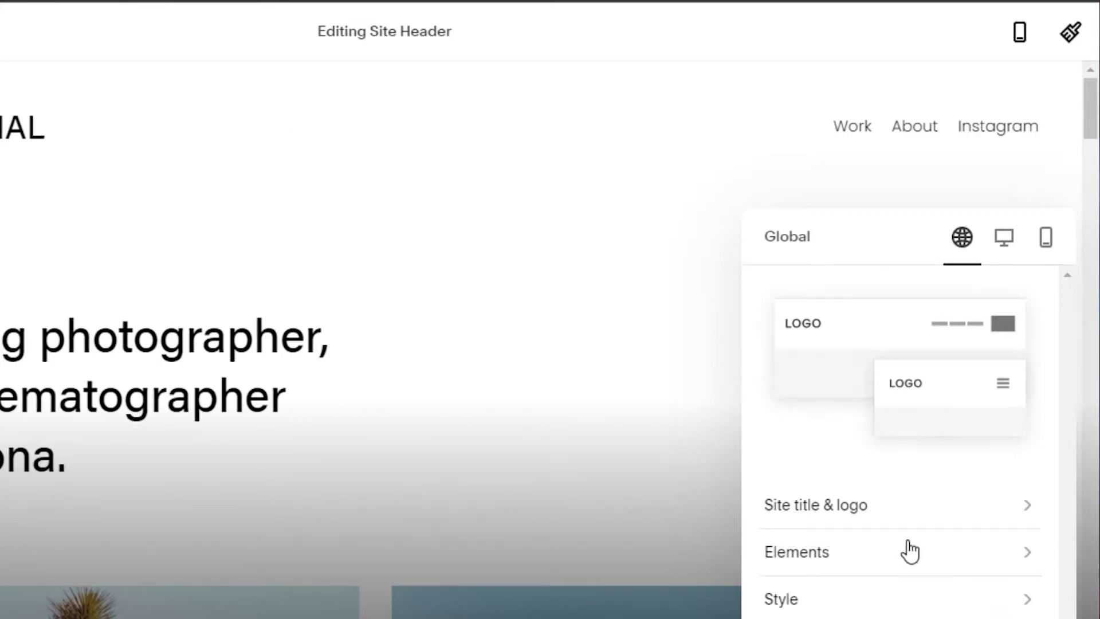
pyautogui.click(851, 561)
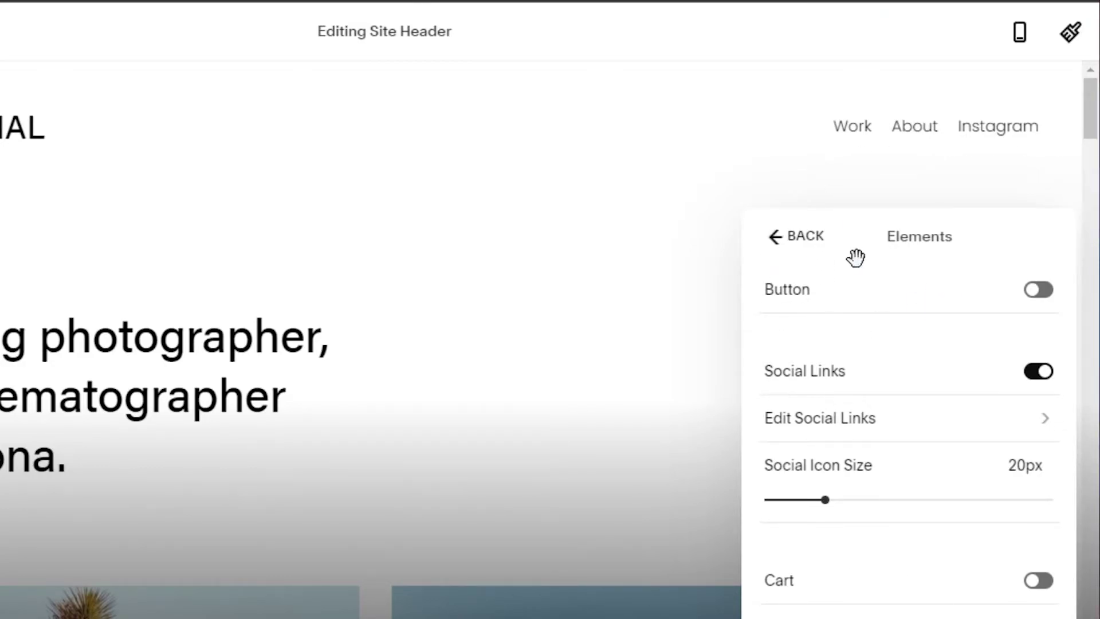
pyautogui.click(1042, 427)
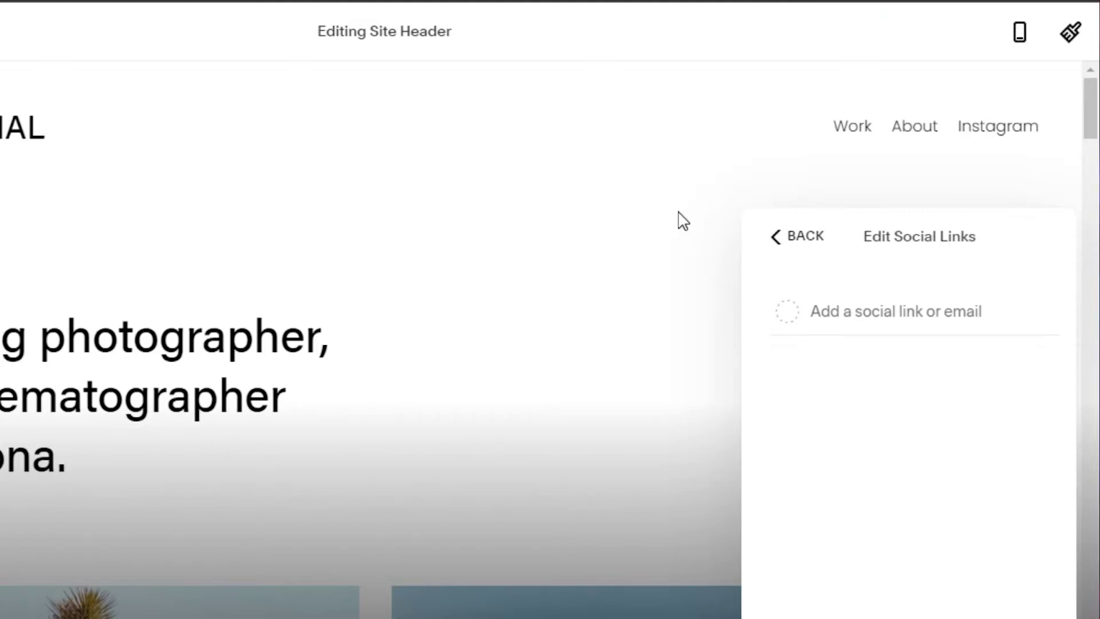
pyautogui.click(794, 237)
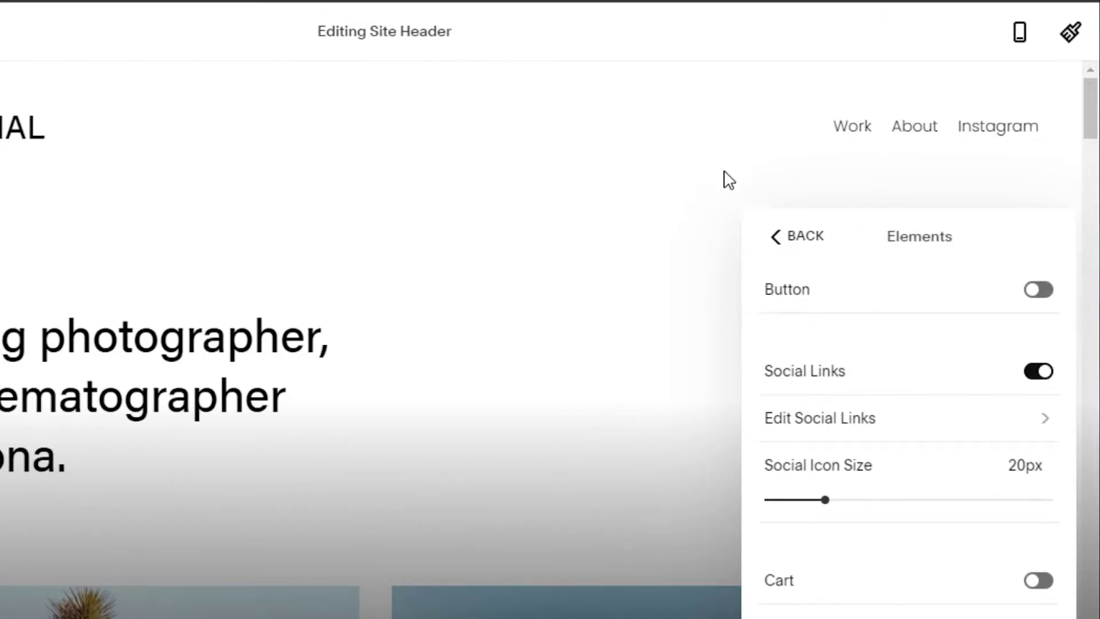
pyautogui.click(797, 236)
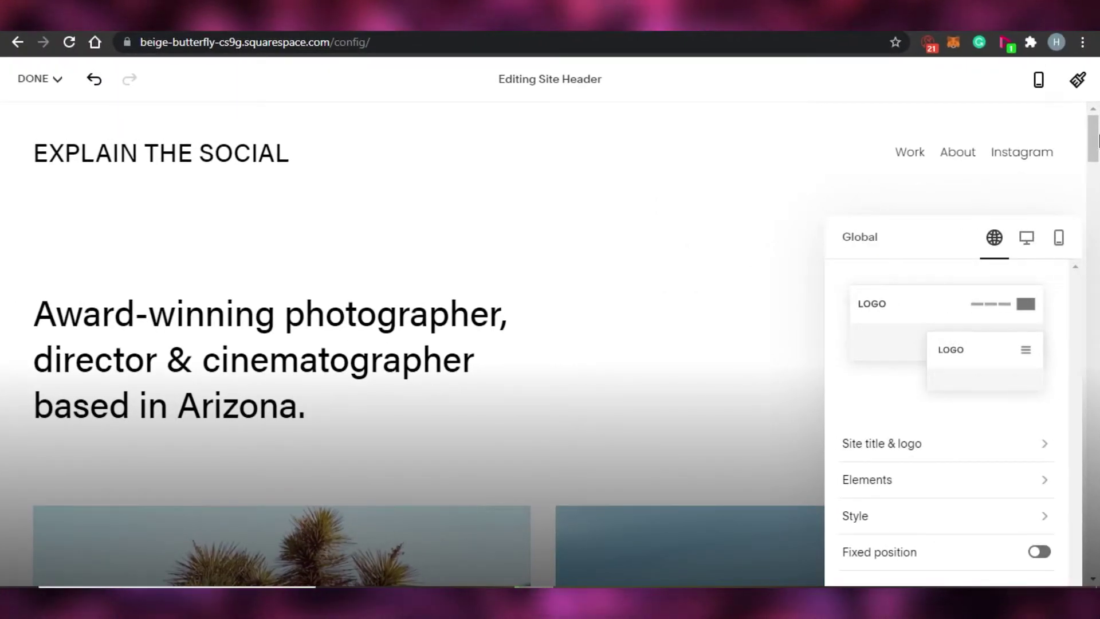
# Finish the header and insert the 'Make it stand out.' layout with its Make It button below it.
pyautogui.click(666, 194)
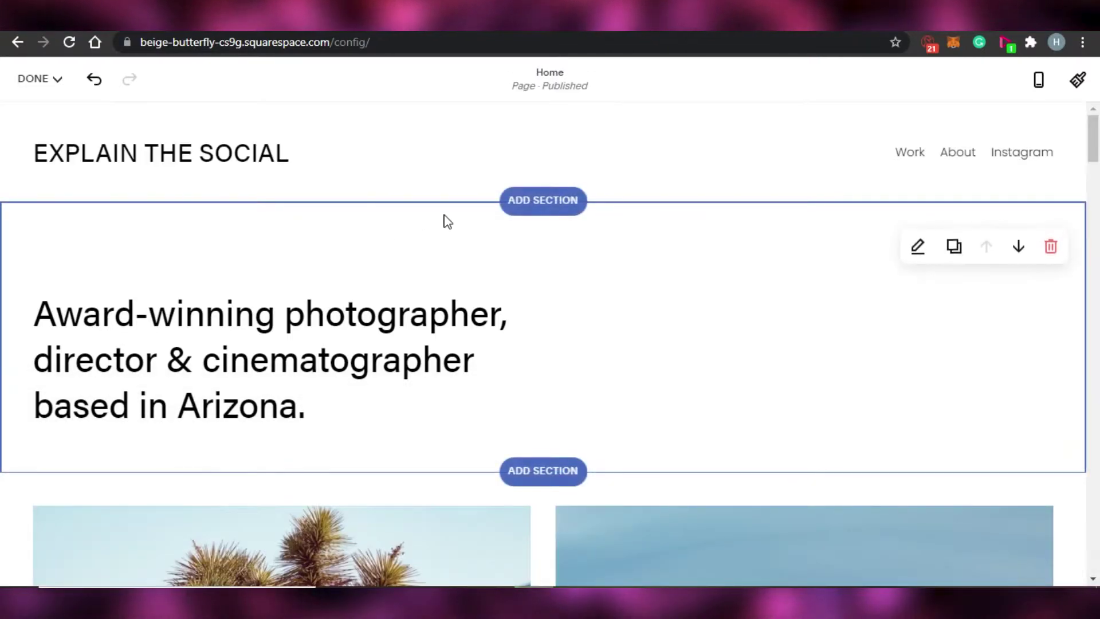
pyautogui.click(542, 200)
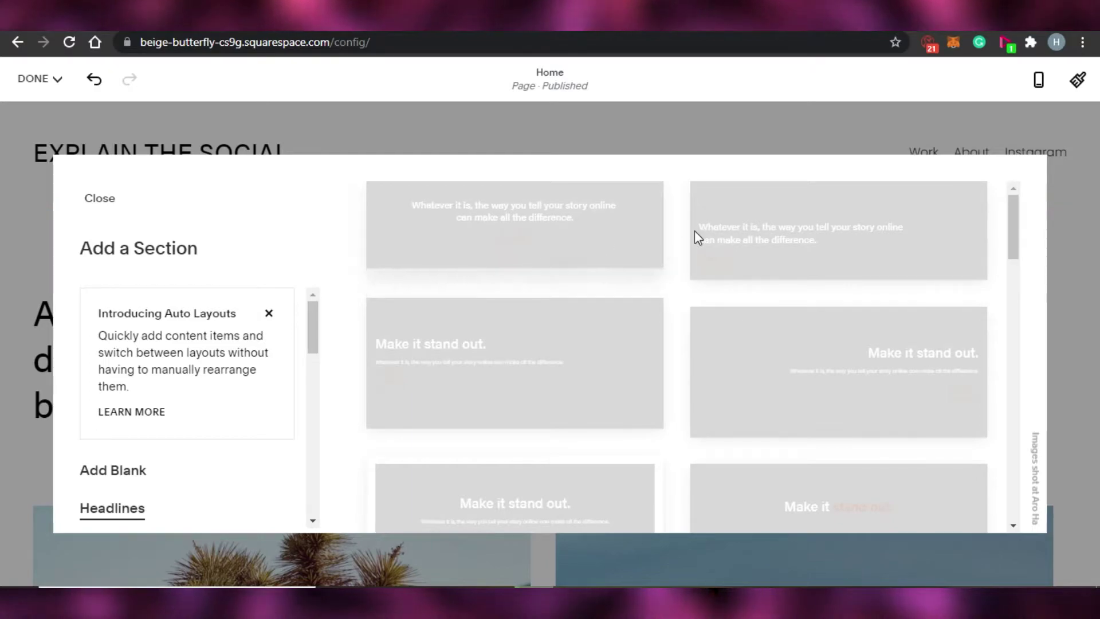
pyautogui.scroll(-5, 1026, 310)
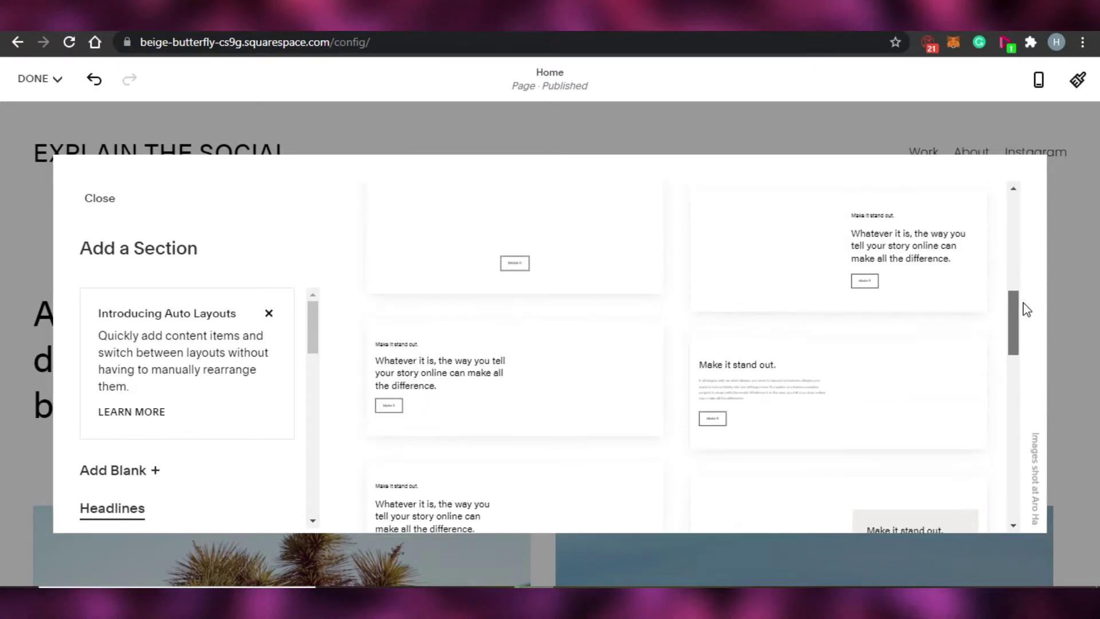
pyautogui.click(769, 411)
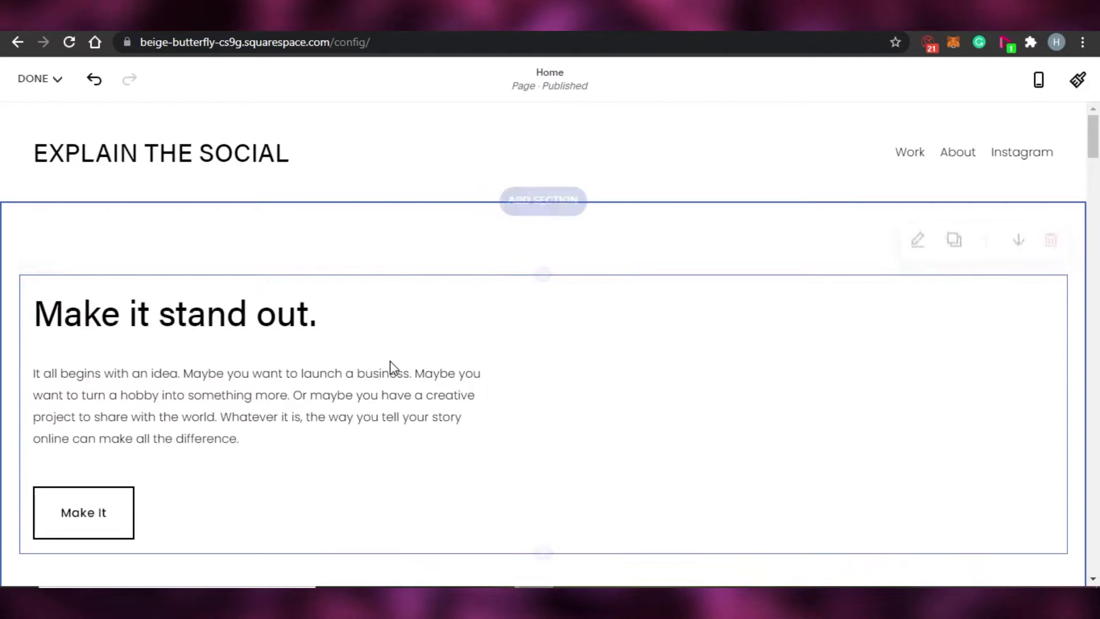
pyautogui.scroll(-15, 1099, 215)
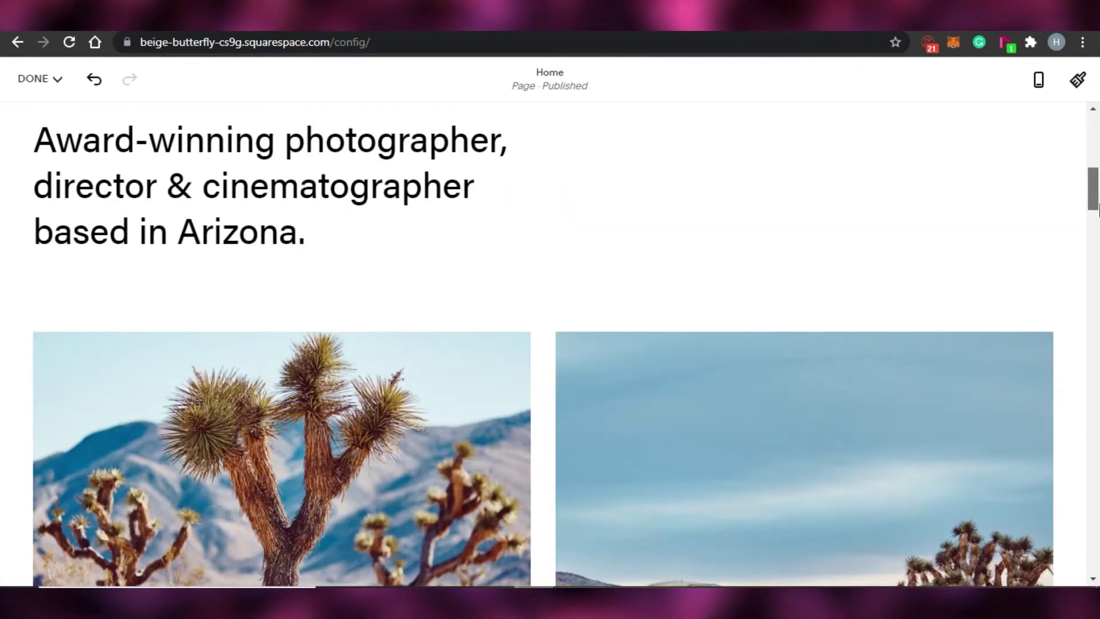
pyautogui.scroll(15, 1099, 114)
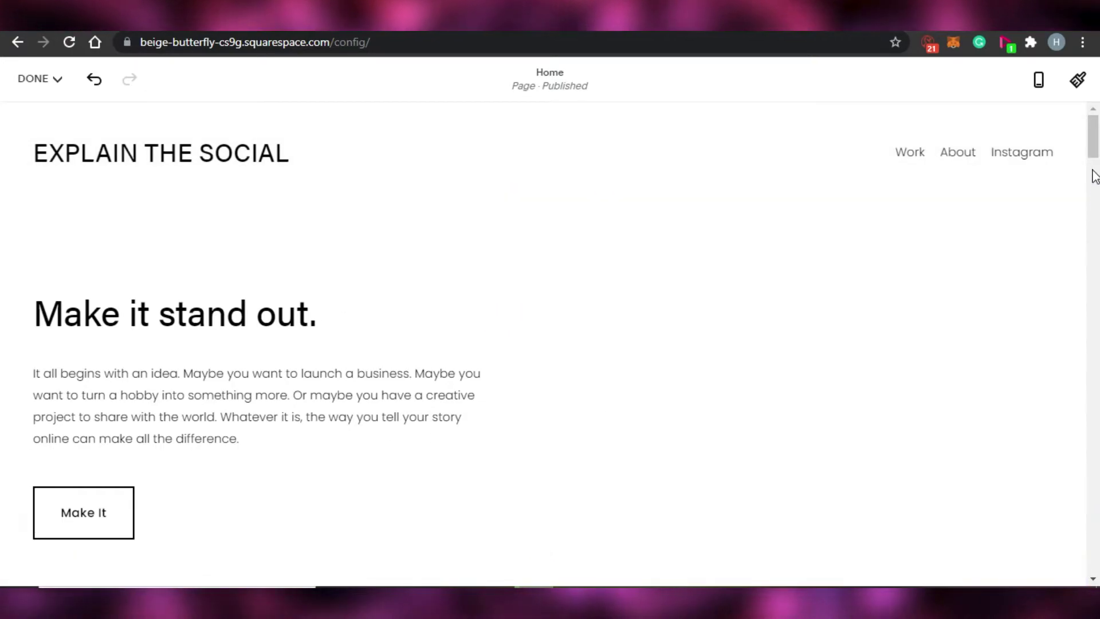
pyautogui.scroll(-5, 1098, 166)
pyautogui.scroll(-4, 1097, 167)
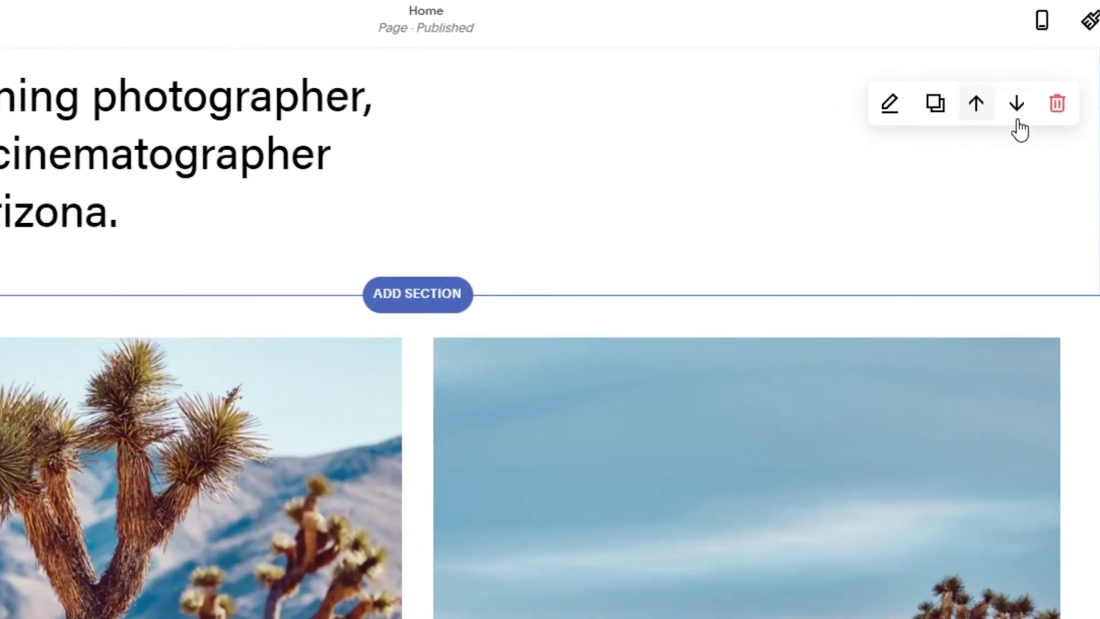
# Remove the photographer intro section and check 'Make it stand out.' now sits above the project images.
pyautogui.click(1056, 122)
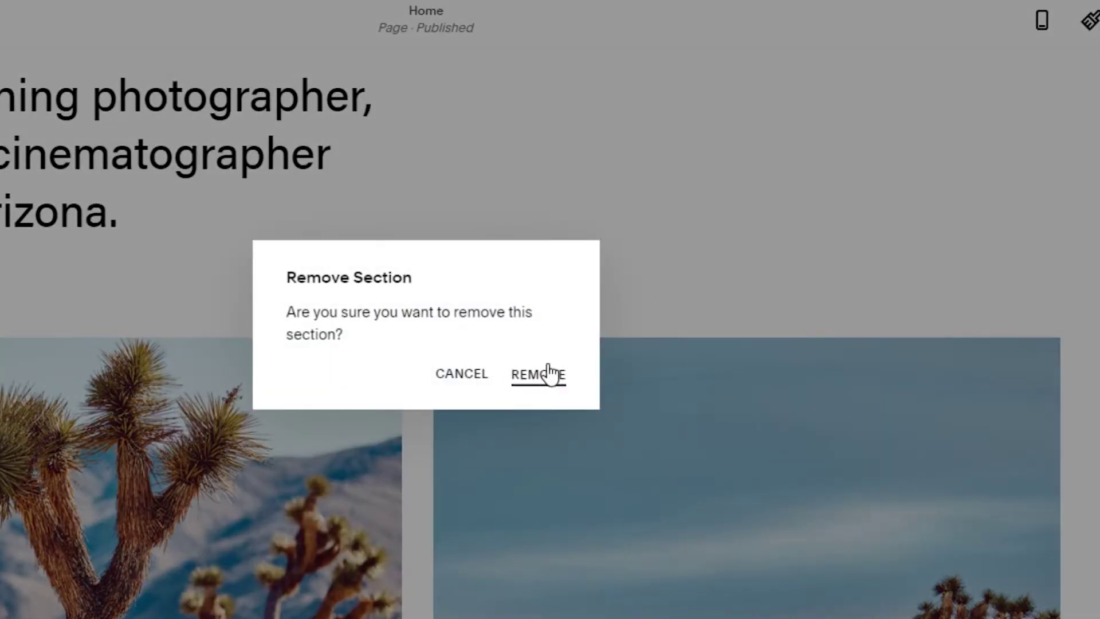
pyautogui.click(539, 374)
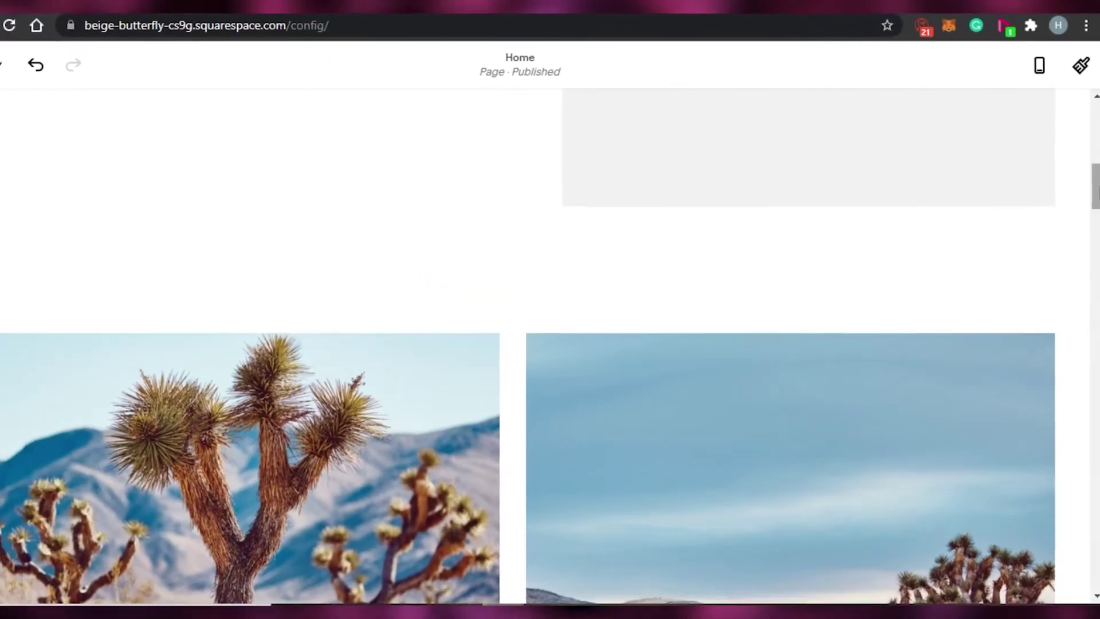
pyautogui.scroll(-15, 1096, 396)
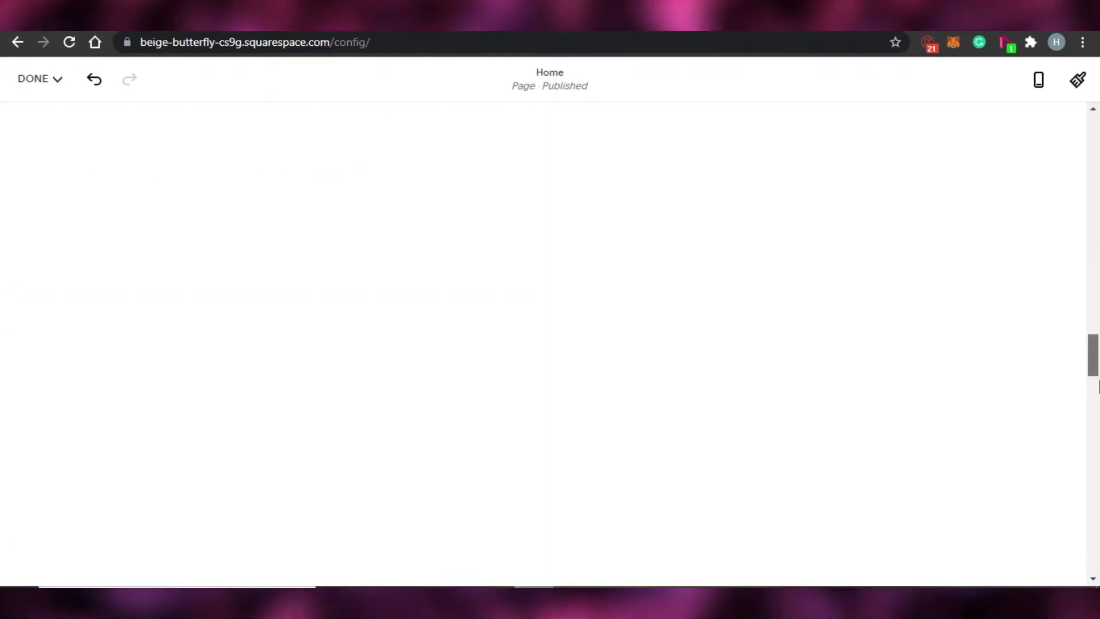
pyautogui.moveTo(1097, 385); pyautogui.dragTo(1097, 132)
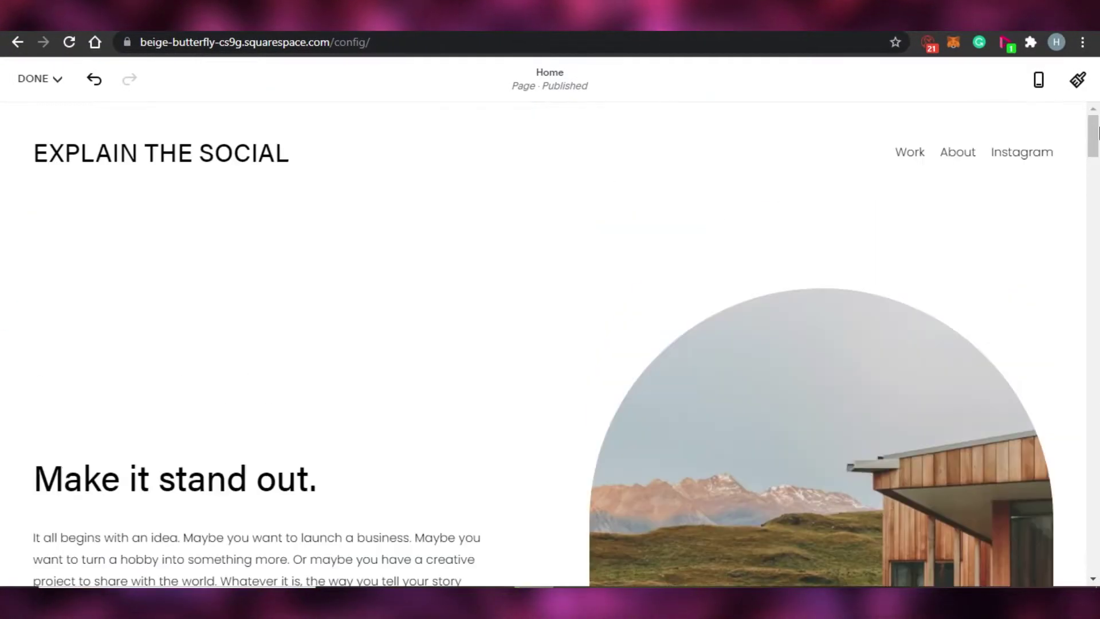
pyautogui.scroll(-12, 1099, 195)
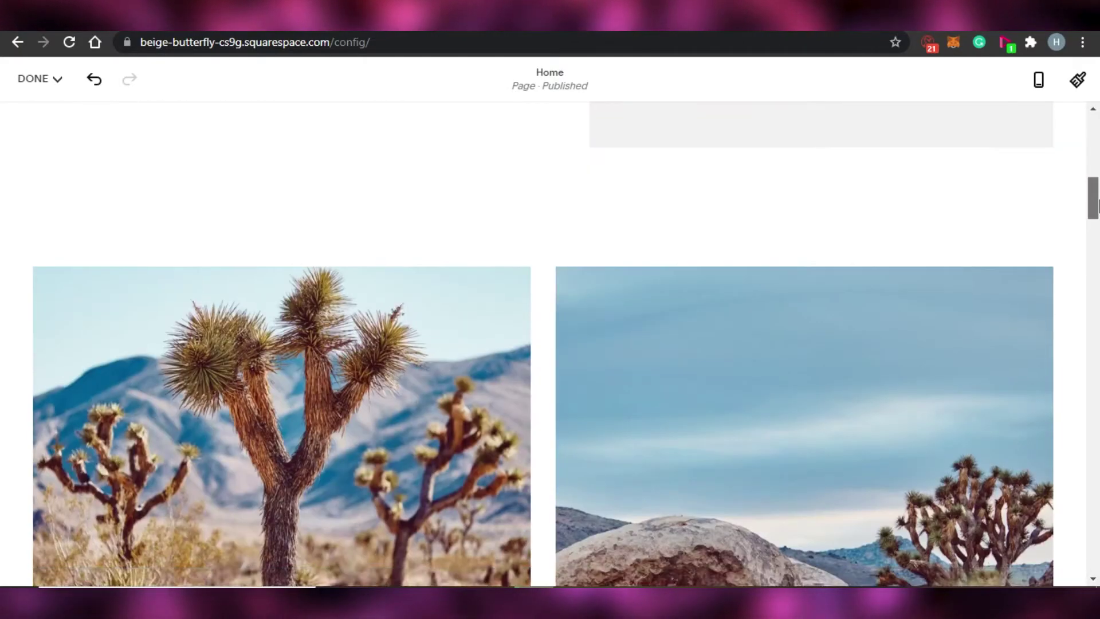
pyautogui.scroll(7, 1099, 186)
pyautogui.scroll(-6, 1099, 186)
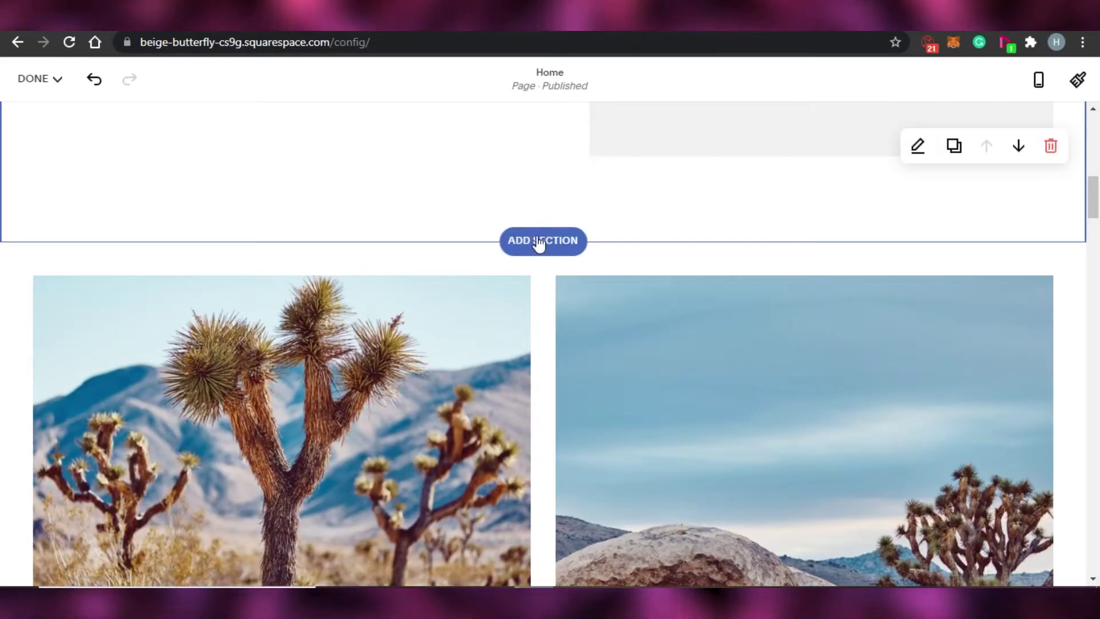
pyautogui.moveTo(492, 192)
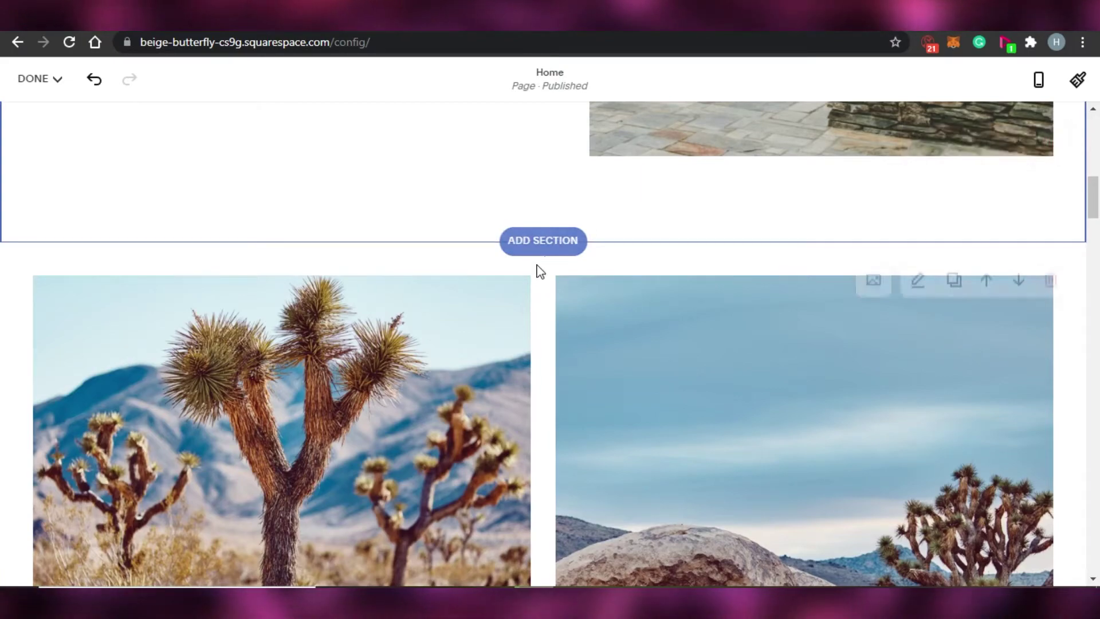
# Save the Home page edits and return to the site dashboard.
pyautogui.click(57, 79)
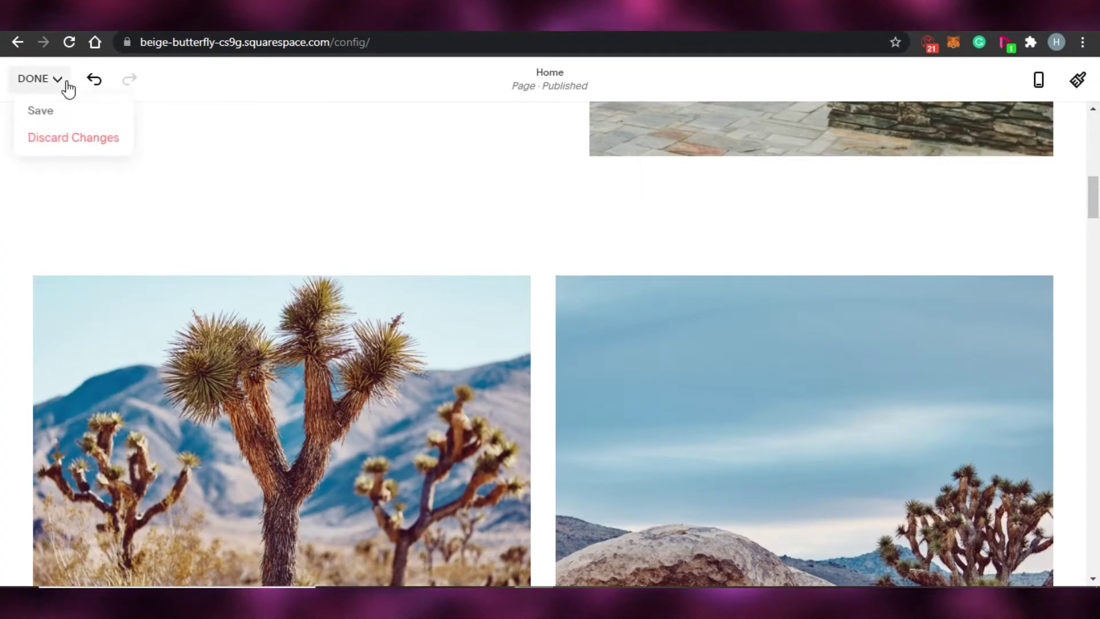
pyautogui.click(816, 172)
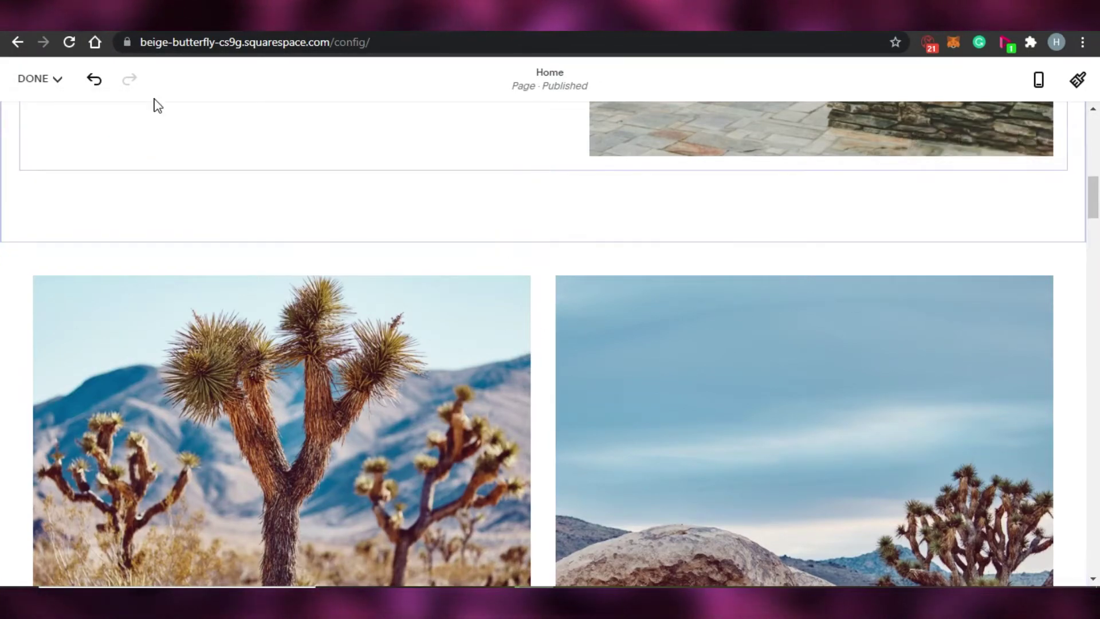
pyautogui.scroll(12, 1094, 239)
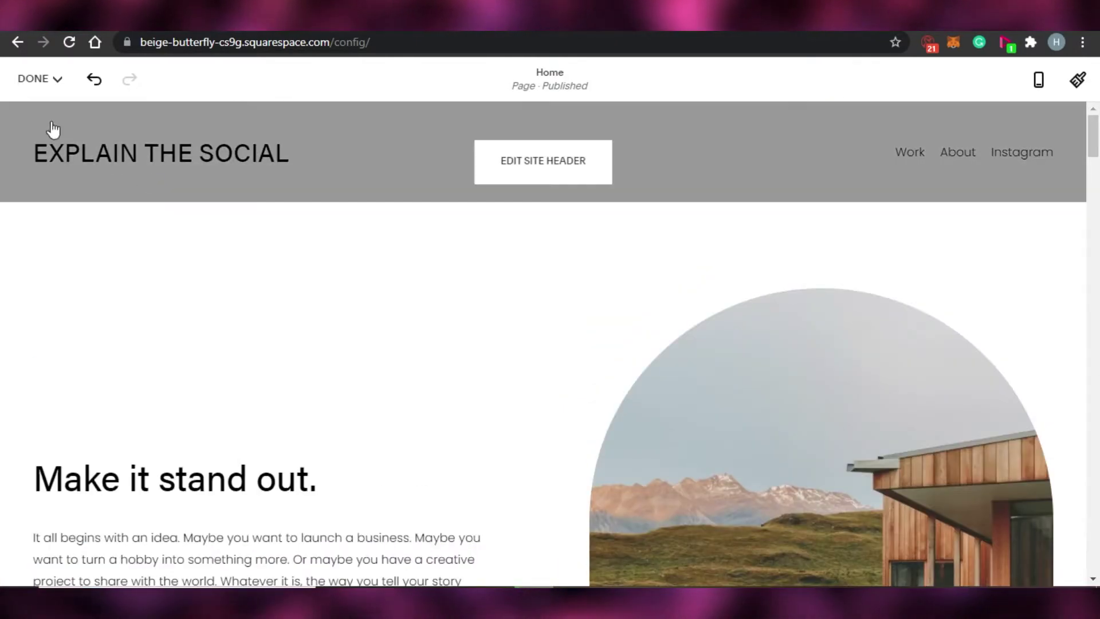
pyautogui.click(20, 80)
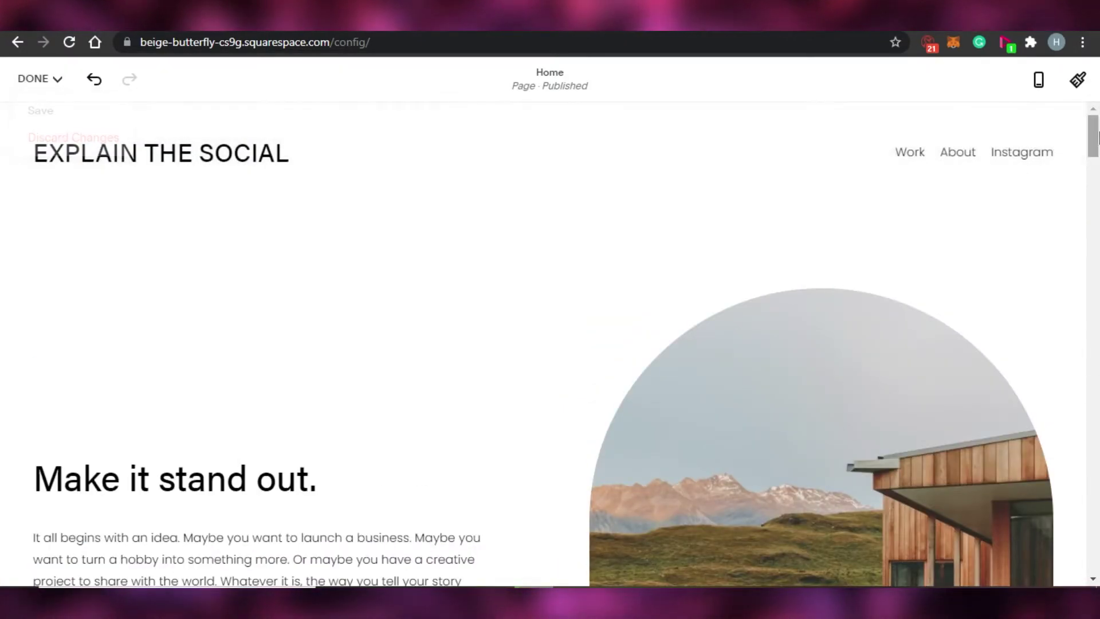
pyautogui.scroll(-5, 1097, 255)
pyautogui.scroll(-10, 1097, 255)
pyautogui.scroll(15, 1098, 255)
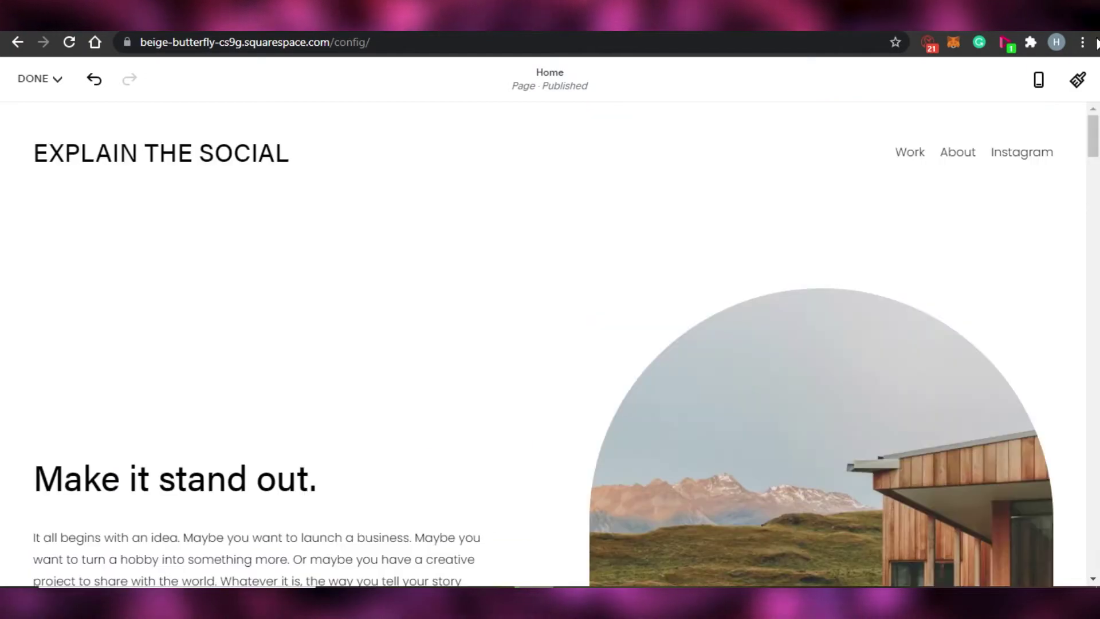
pyautogui.click(37, 79)
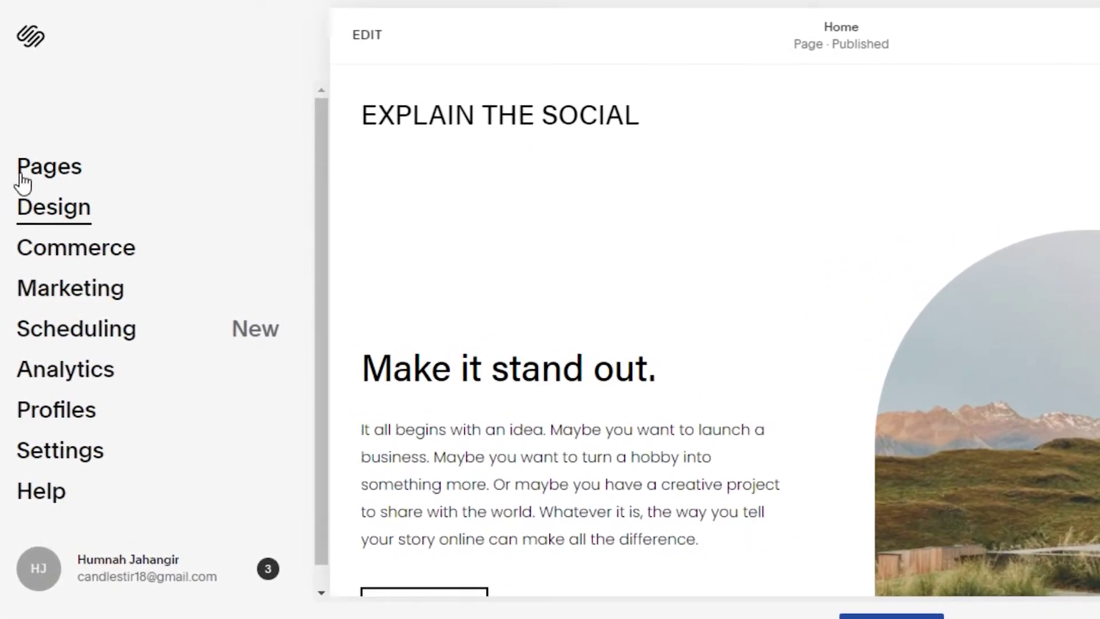
# Delete the Landscapes and Architecture demo pages, leaving only Editorial under Work.
pyautogui.click(62, 172)
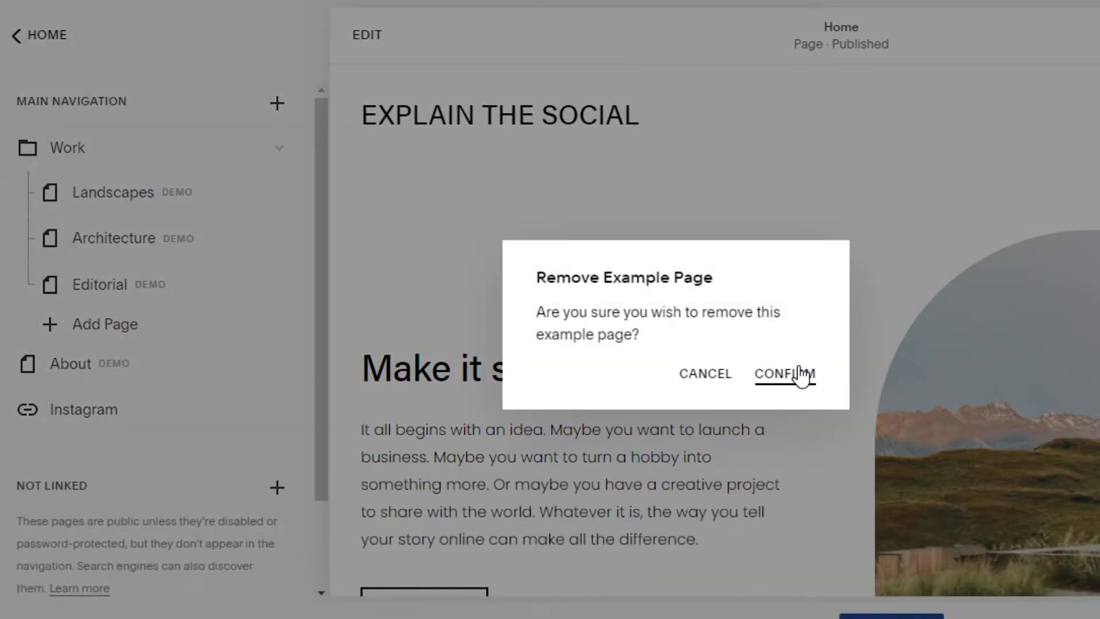
pyautogui.click(800, 376)
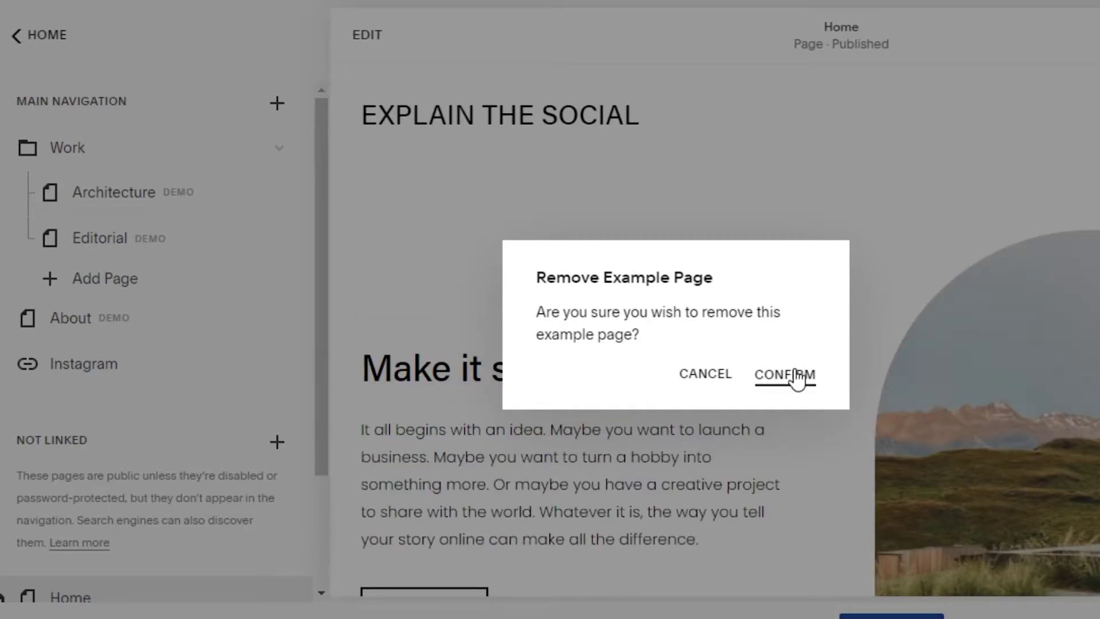
pyautogui.click(797, 378)
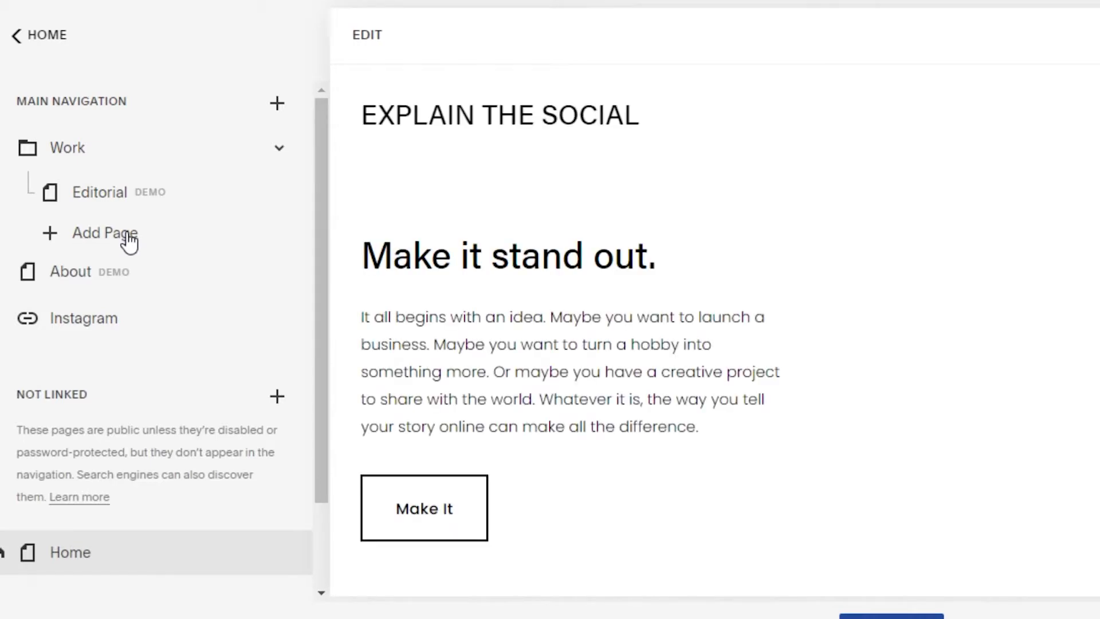
# Add a Portfolio page, Portfolio 1, under Editorial in the Work folder.
pyautogui.click(129, 243)
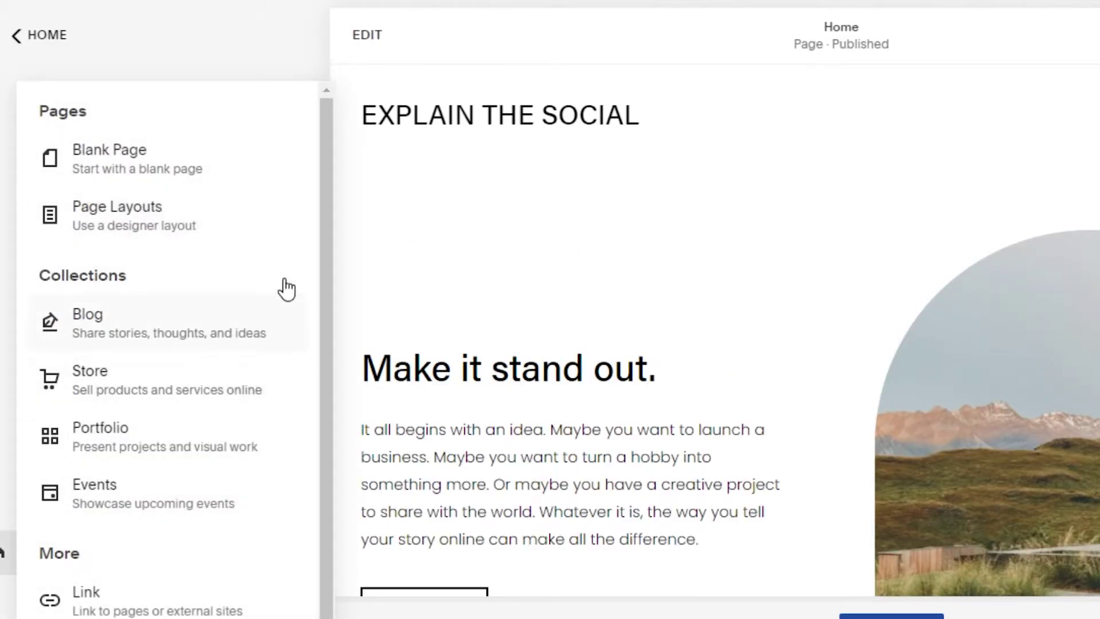
pyautogui.moveTo(326, 207); pyautogui.dragTo(324, 309)
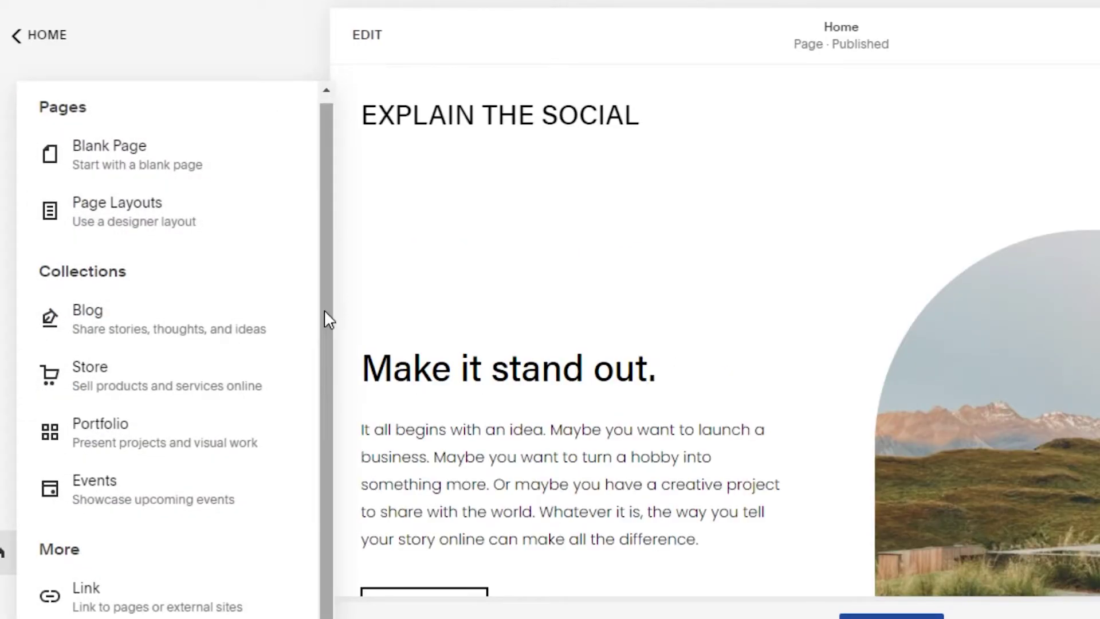
pyautogui.click(137, 436)
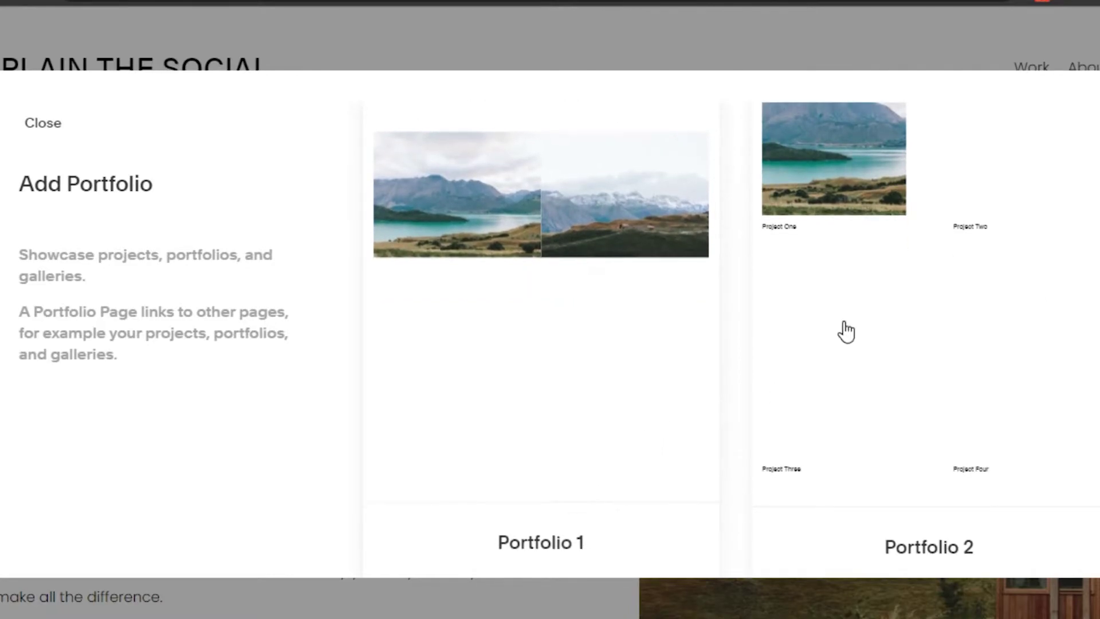
pyautogui.press('Escape')
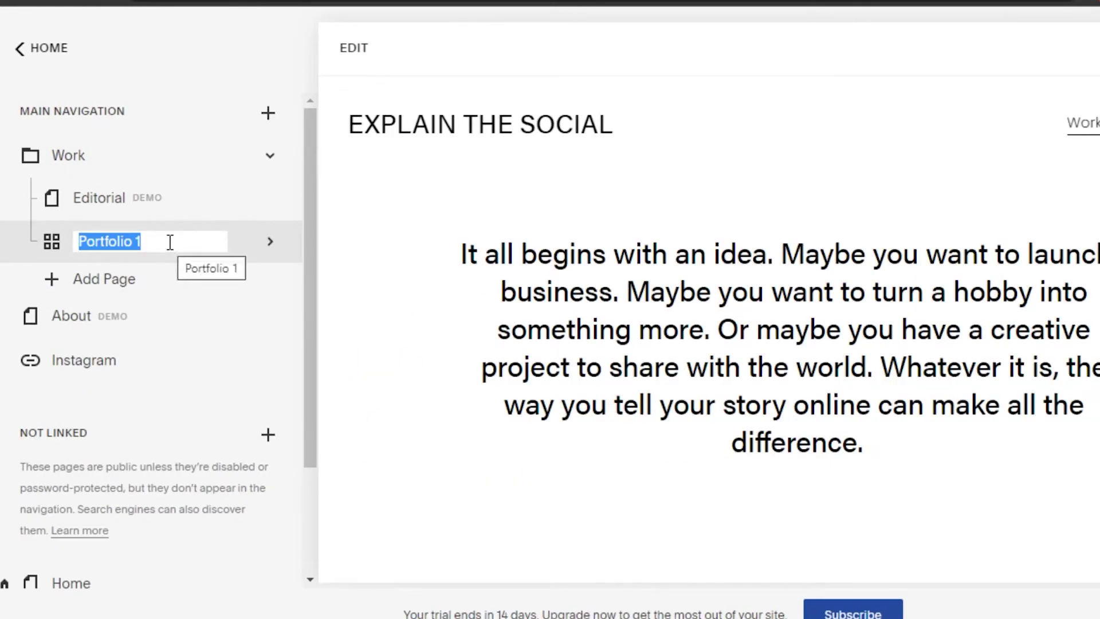
# Replace the page name 'Portfolio 1' with 'MY Experience' and confirm it.
pyautogui.press('BackSpace')
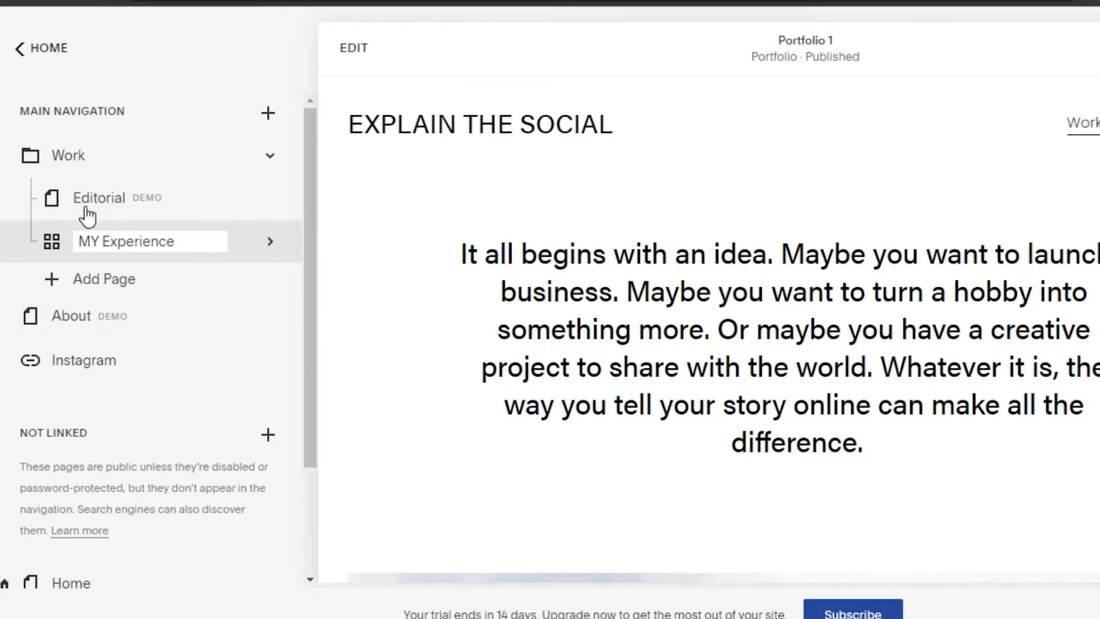
pyautogui.press('Return')
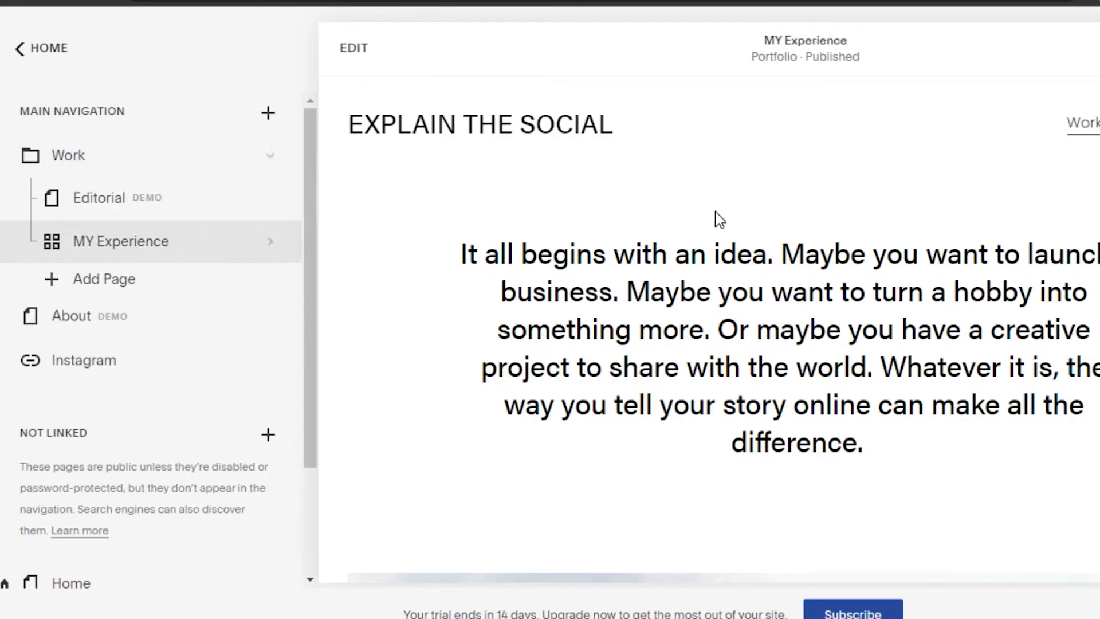
pyautogui.scroll(-8, 711, 344)
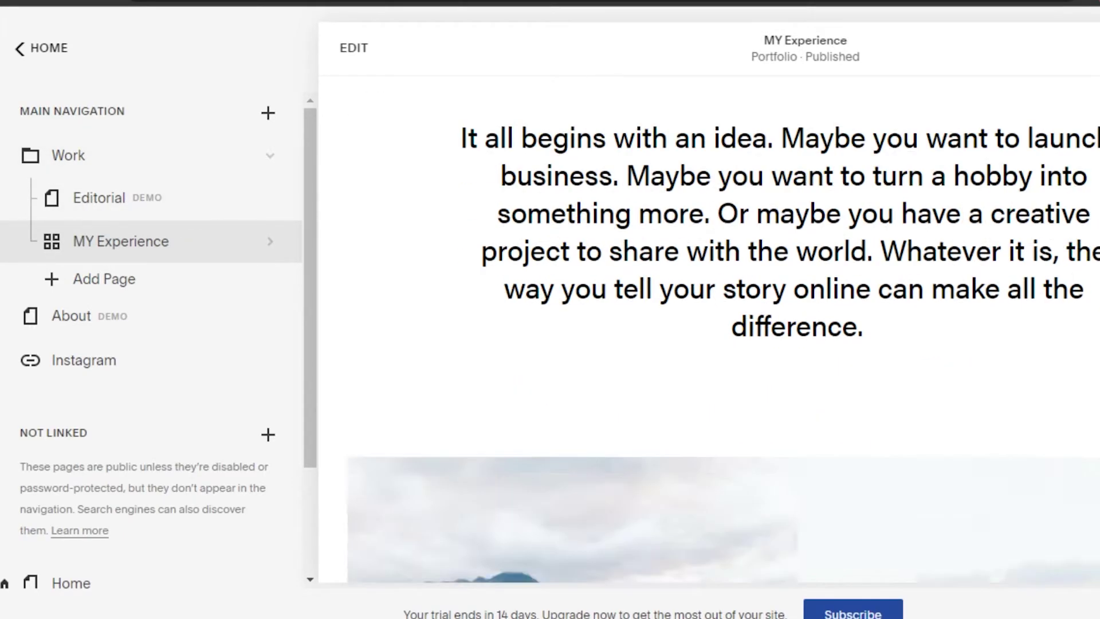
pyautogui.scroll(8, 711, 344)
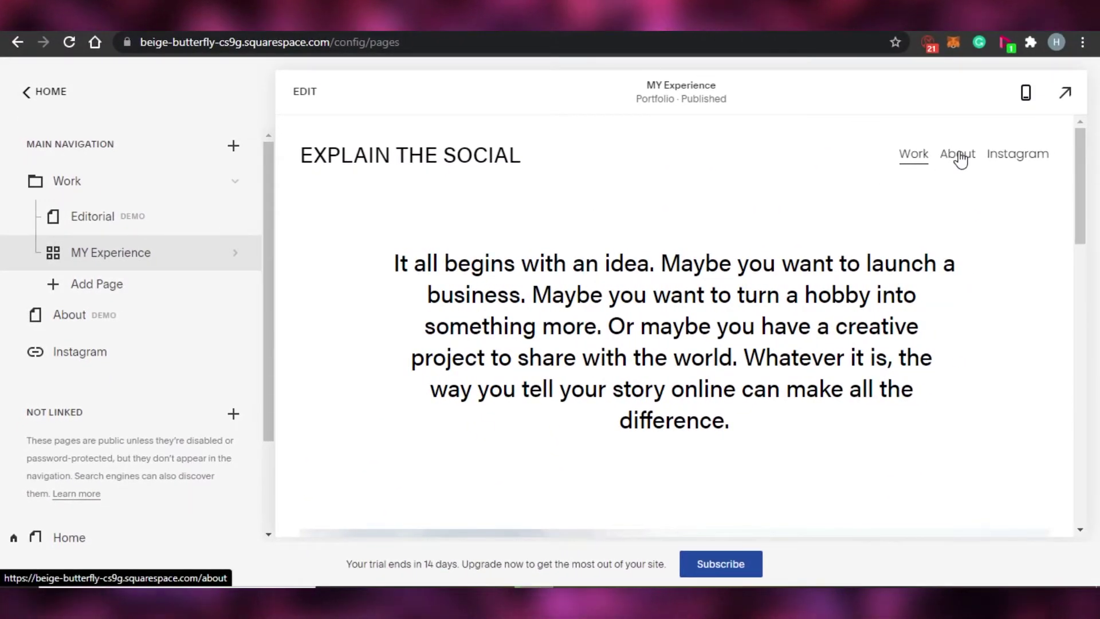
# Go to the About page, then open MY Experience to list Project One through Project Six.
pyautogui.click(961, 158)
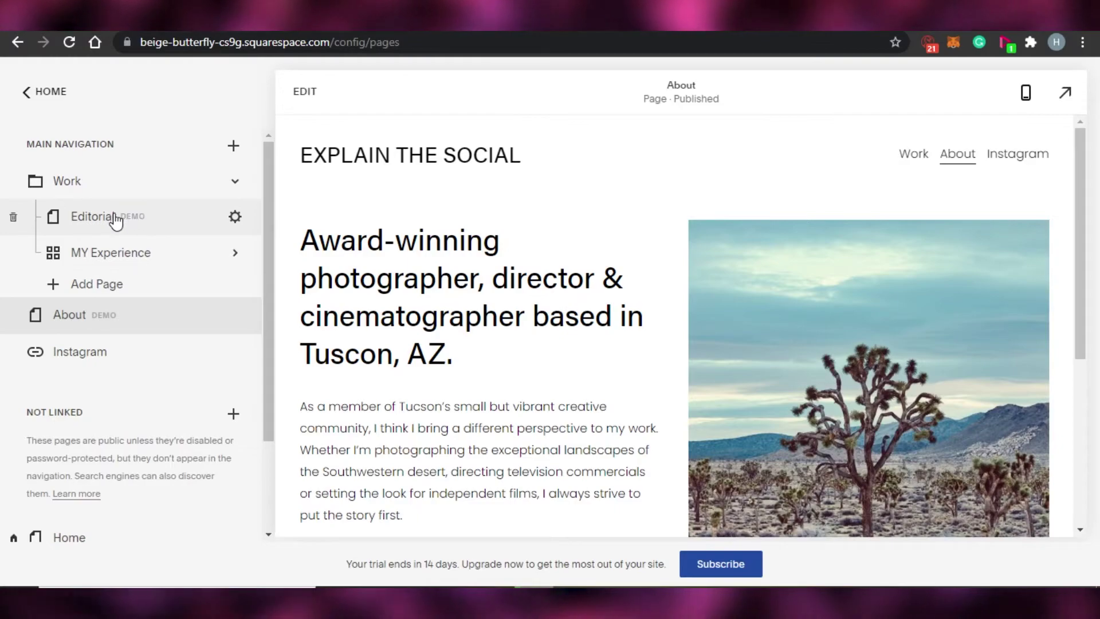
pyautogui.click(99, 252)
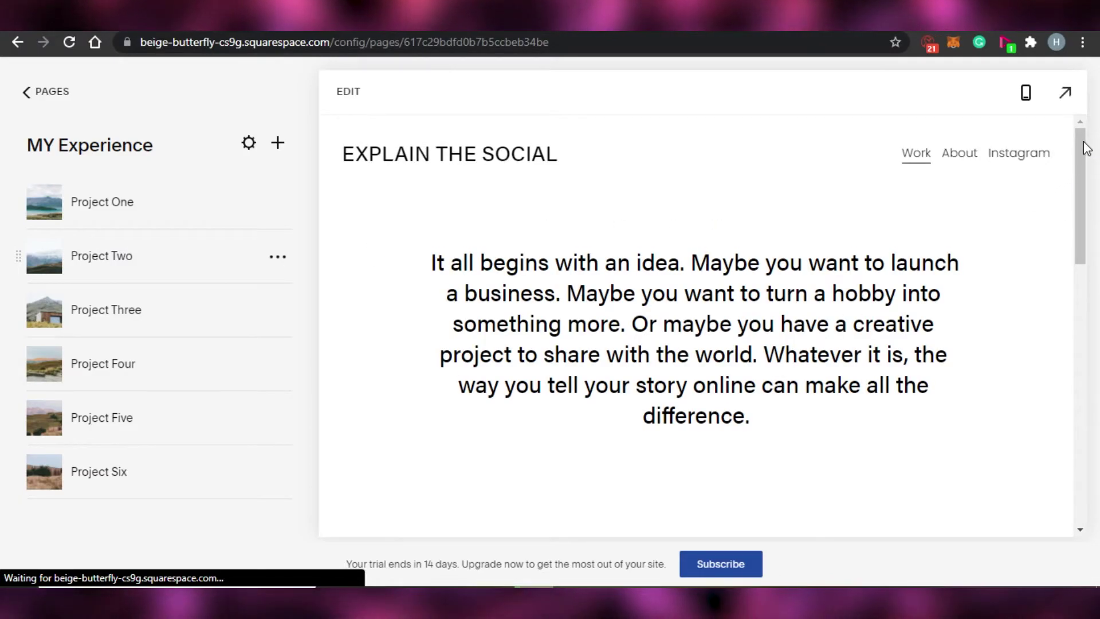
pyautogui.moveTo(1087, 148); pyautogui.dragTo(1087, 421)
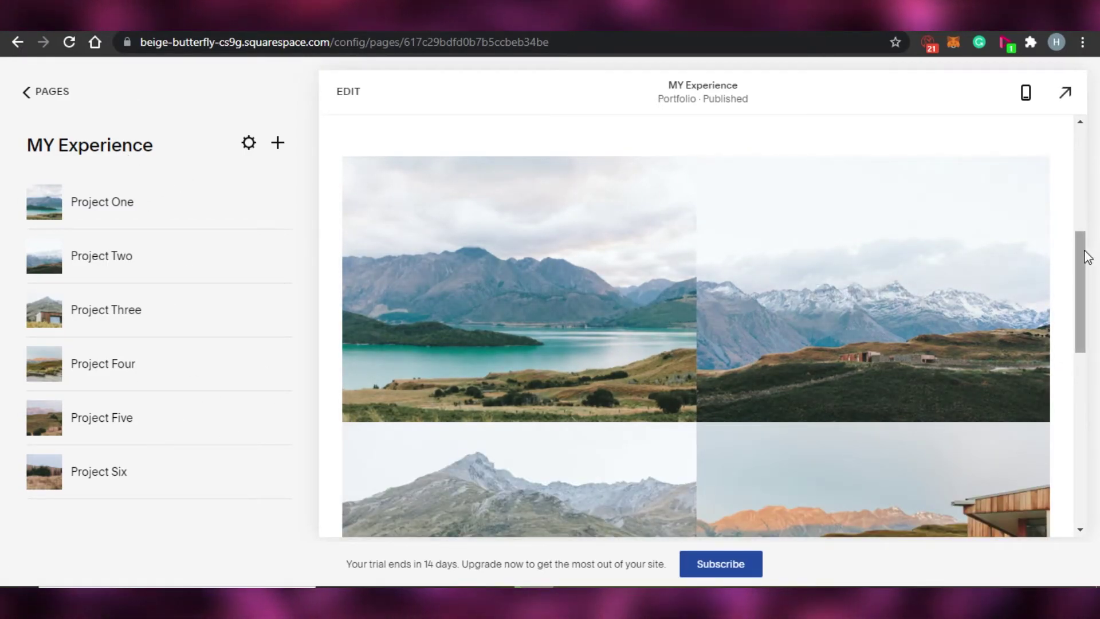
pyautogui.moveTo(1076, 294)
pyautogui.mouseDown()
pyautogui.moveTo(1076, 251)
pyautogui.moveTo(1076, 283)
pyautogui.mouseUp()
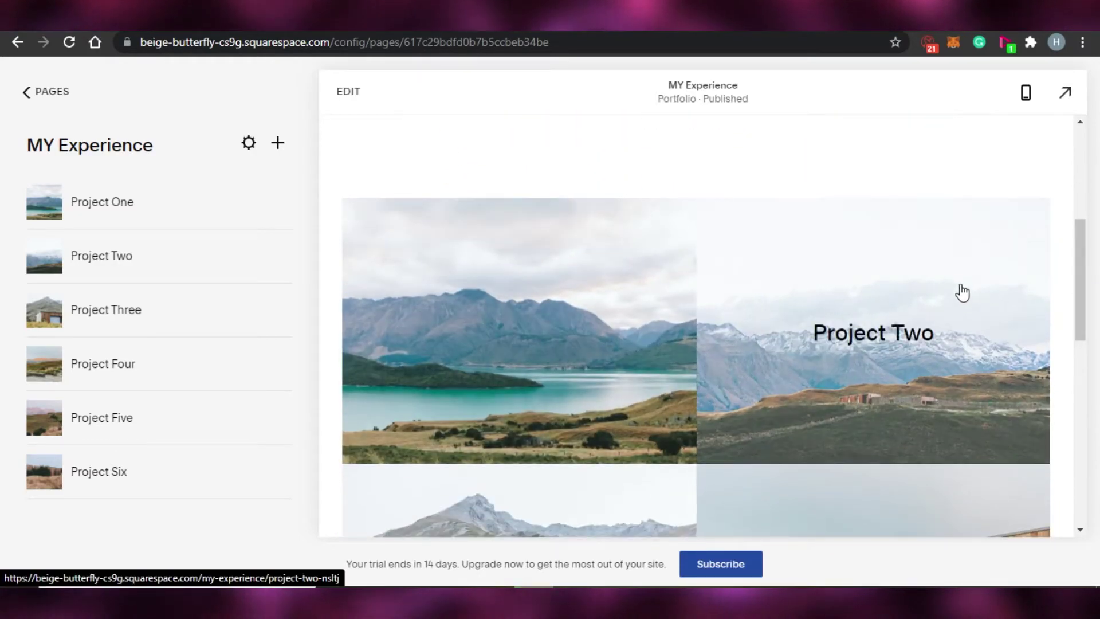
pyautogui.scroll(-1, 663, 183)
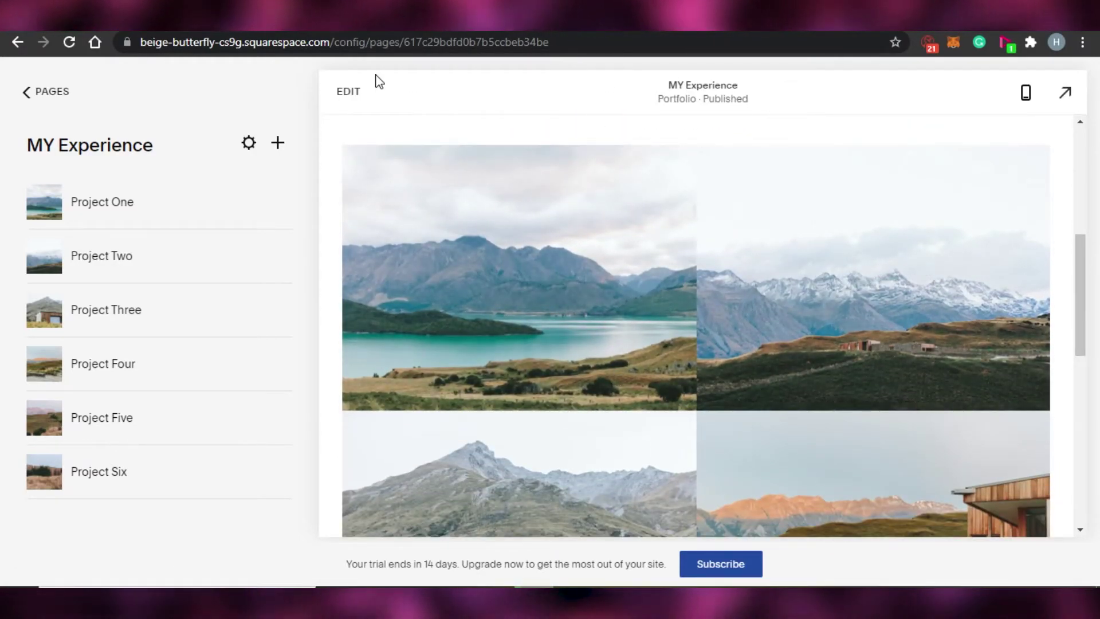
# Enter edit mode on MY Experience and browse the Add a Section layout thumbnails.
pyautogui.click(340, 96)
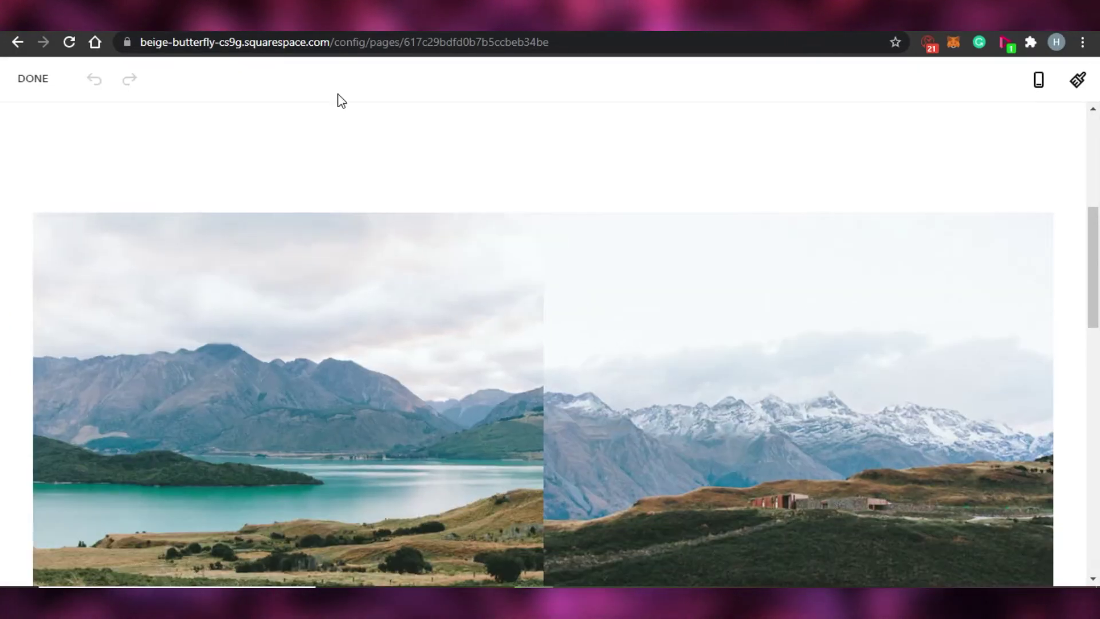
pyautogui.moveTo(529, 197)
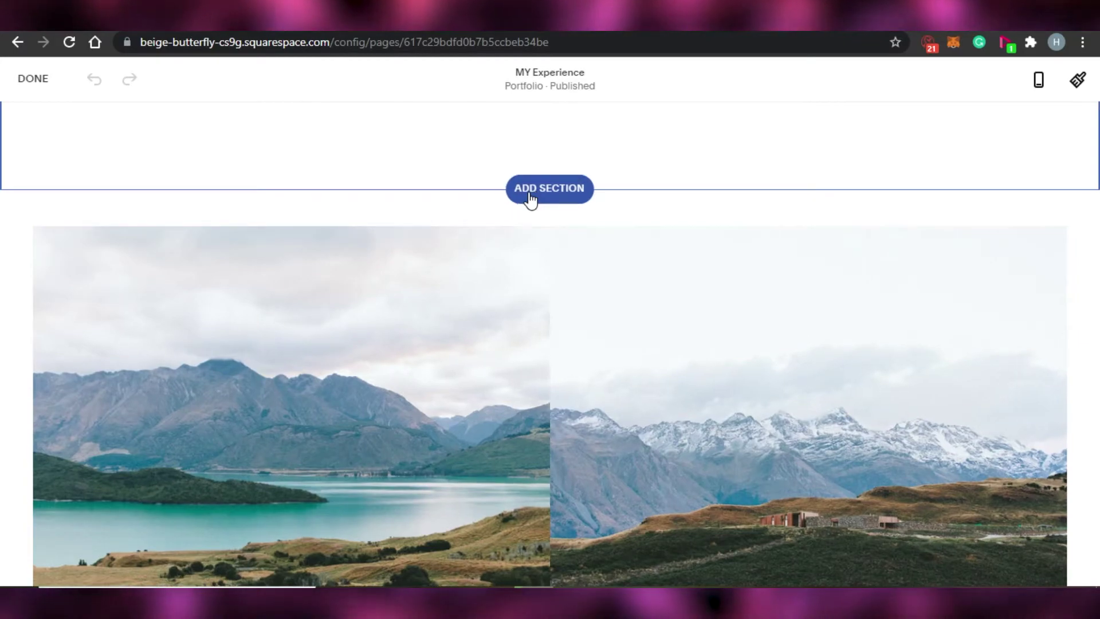
pyautogui.click(530, 194)
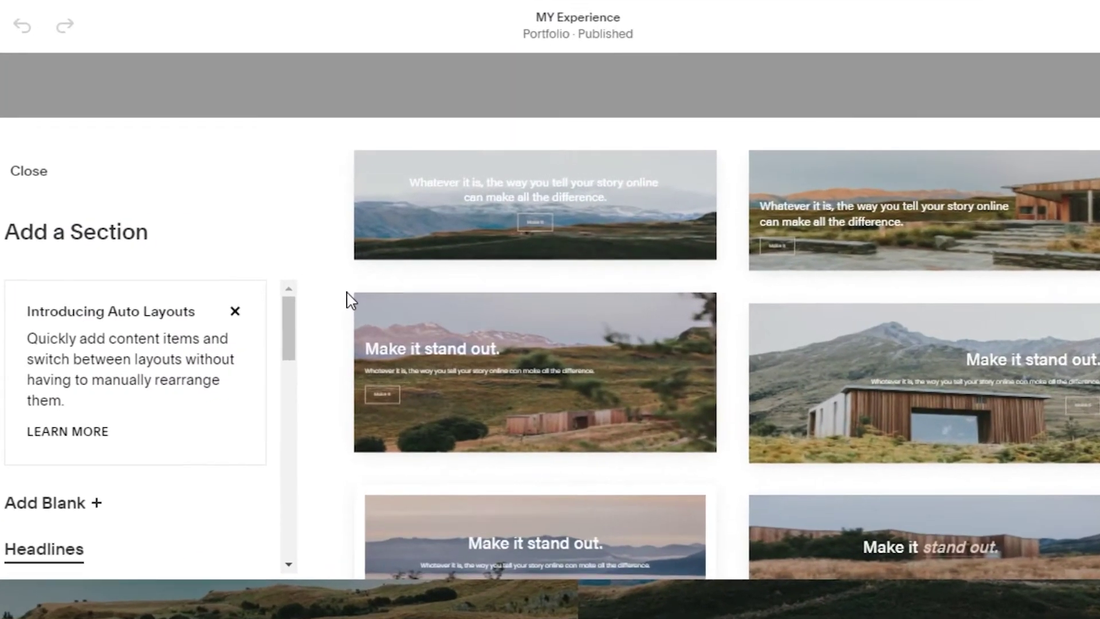
pyautogui.scroll(-3, 726, 365)
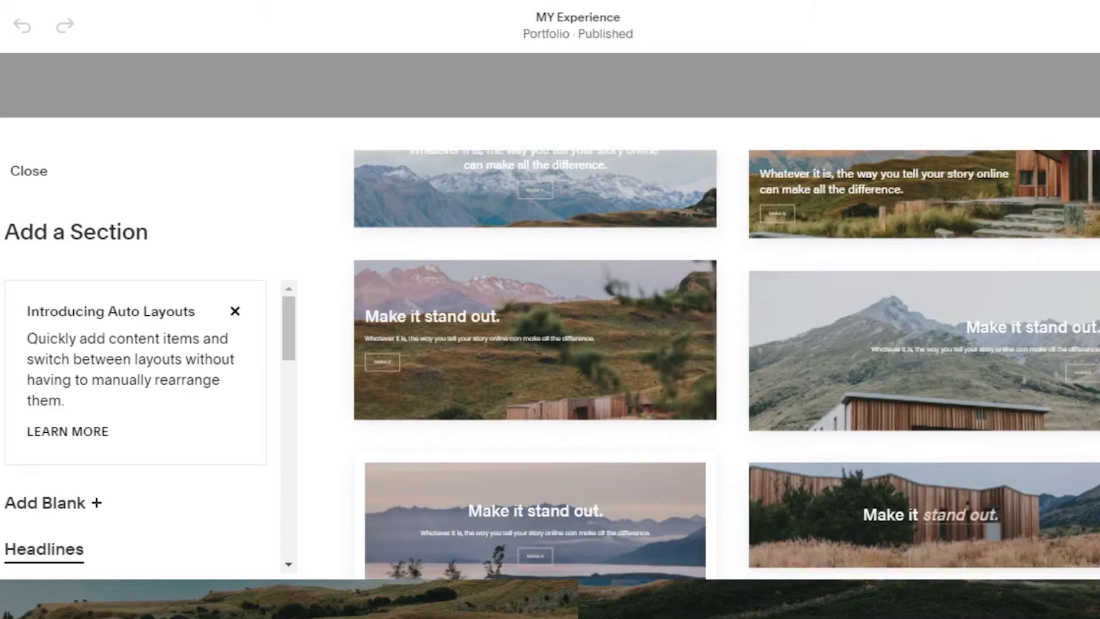
pyautogui.scroll(-10, 726, 365)
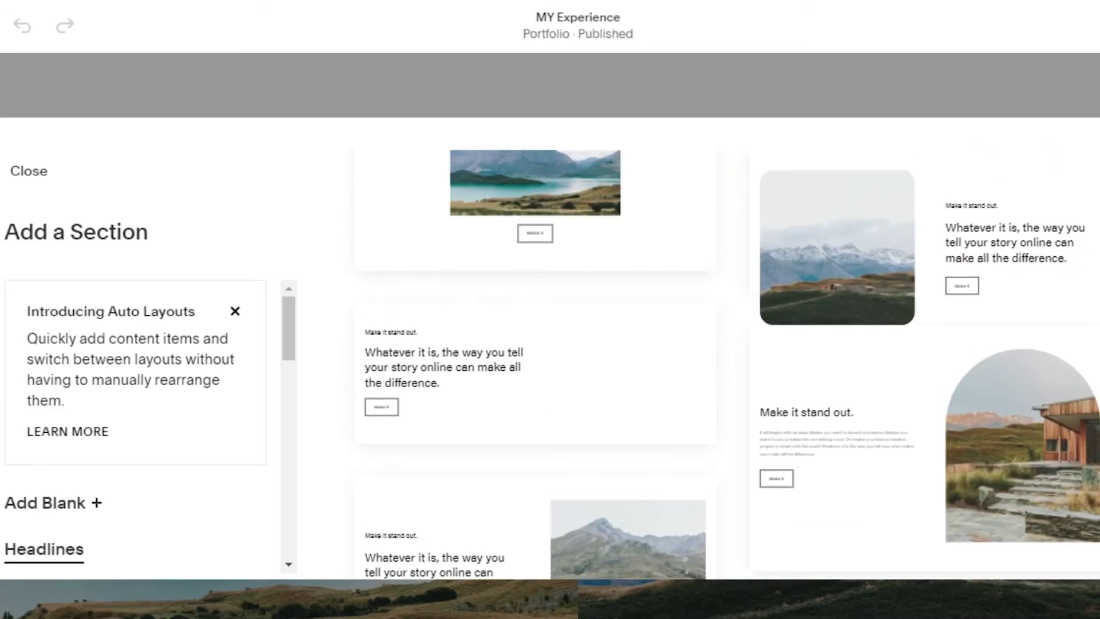
pyautogui.scroll(-6, 726, 365)
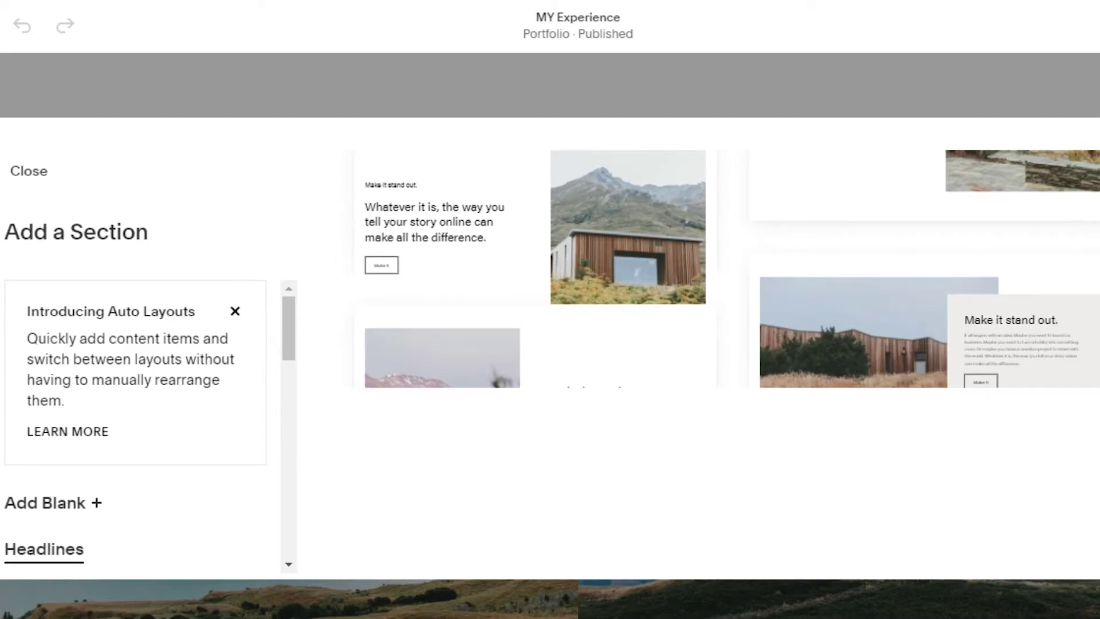
pyautogui.scroll(-5, 726, 364)
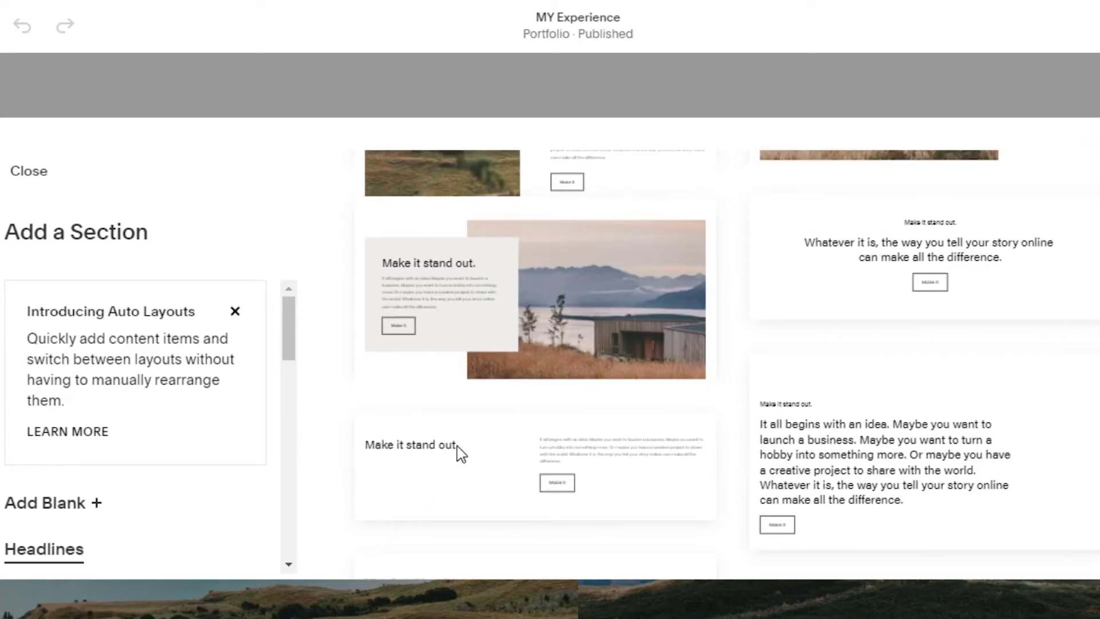
pyautogui.scroll(-1, 461, 454)
# Insert the 'Make it stand out' layout and delete the 'It all begins with an idea' intro section.
pyautogui.click(459, 454)
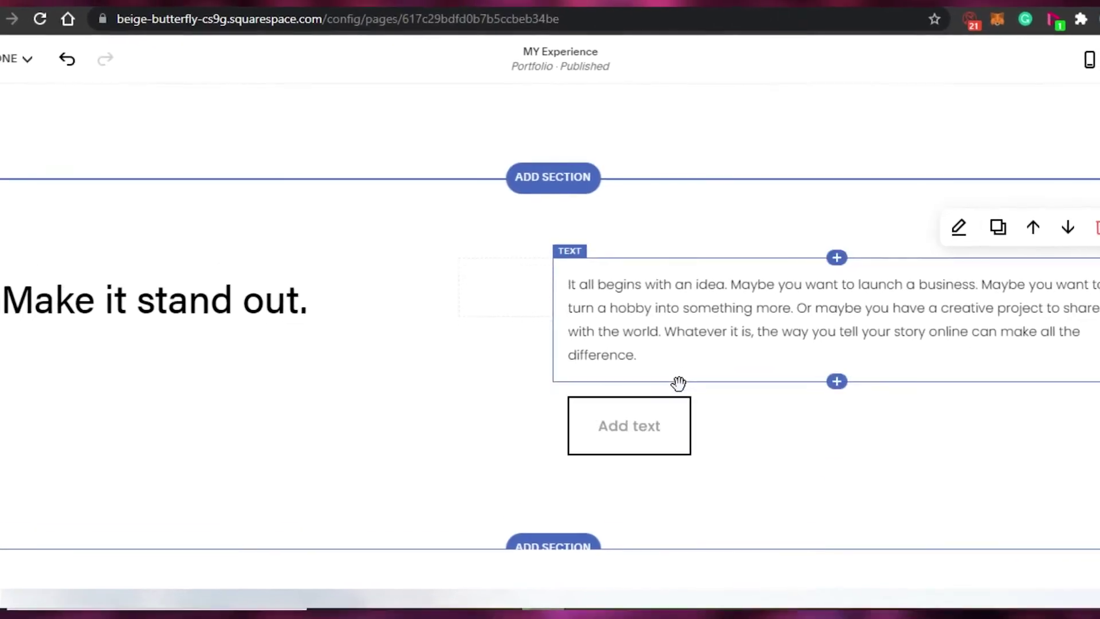
pyautogui.scroll(10, 1099, 161)
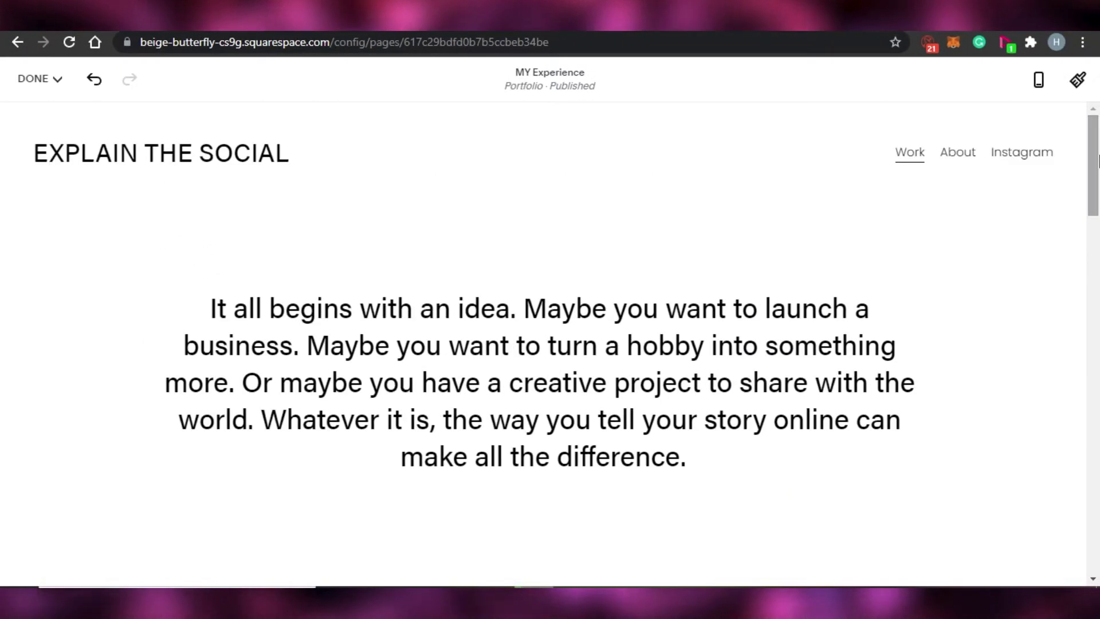
pyautogui.scroll(-1, 1098, 160)
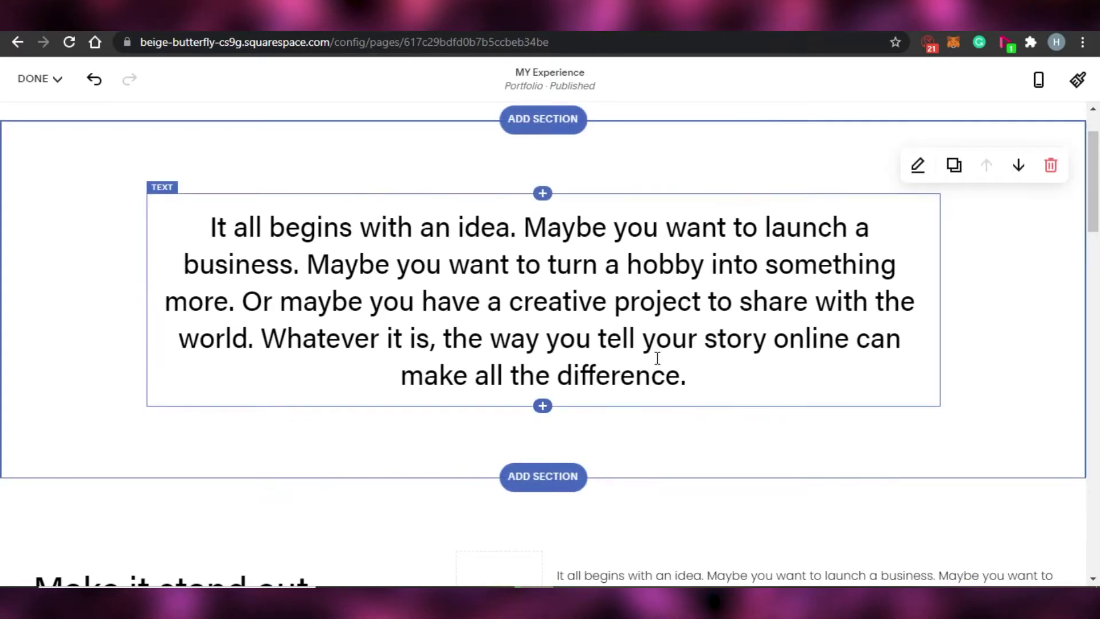
pyautogui.click(1053, 166)
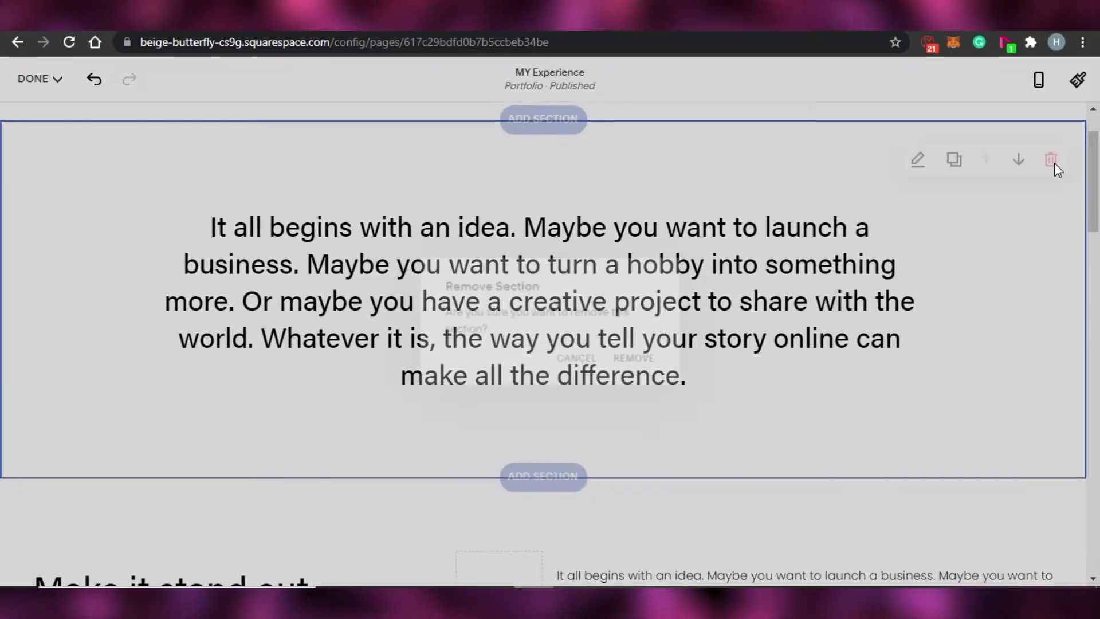
pyautogui.click(639, 361)
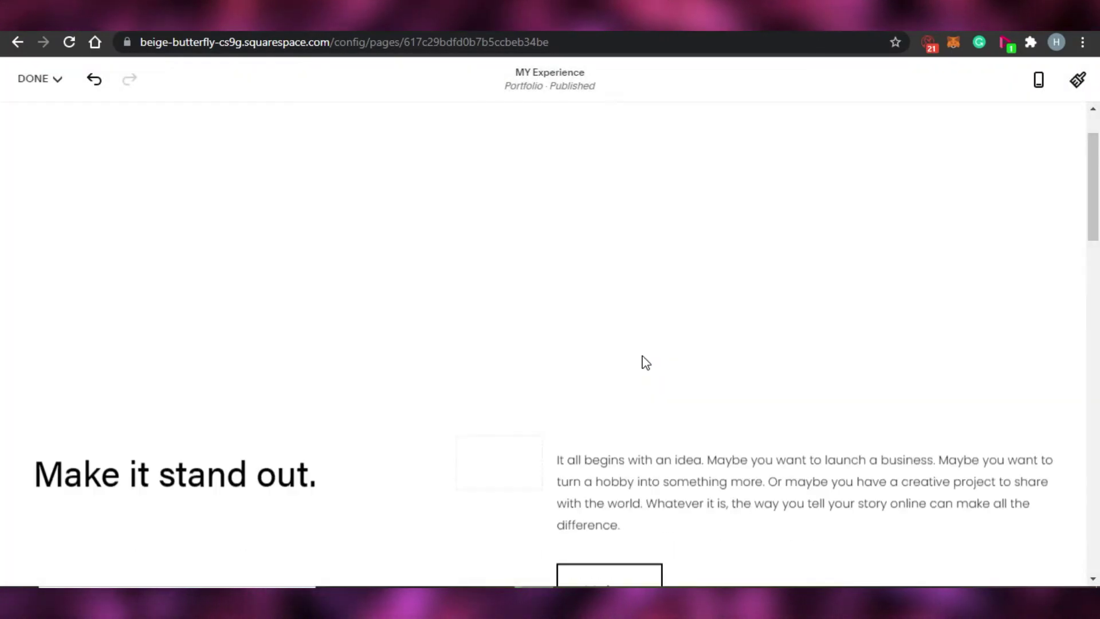
# Delete the 'Make It' button block, leaving only the heading and paragraph.
pyautogui.scroll(1, 1098, 172)
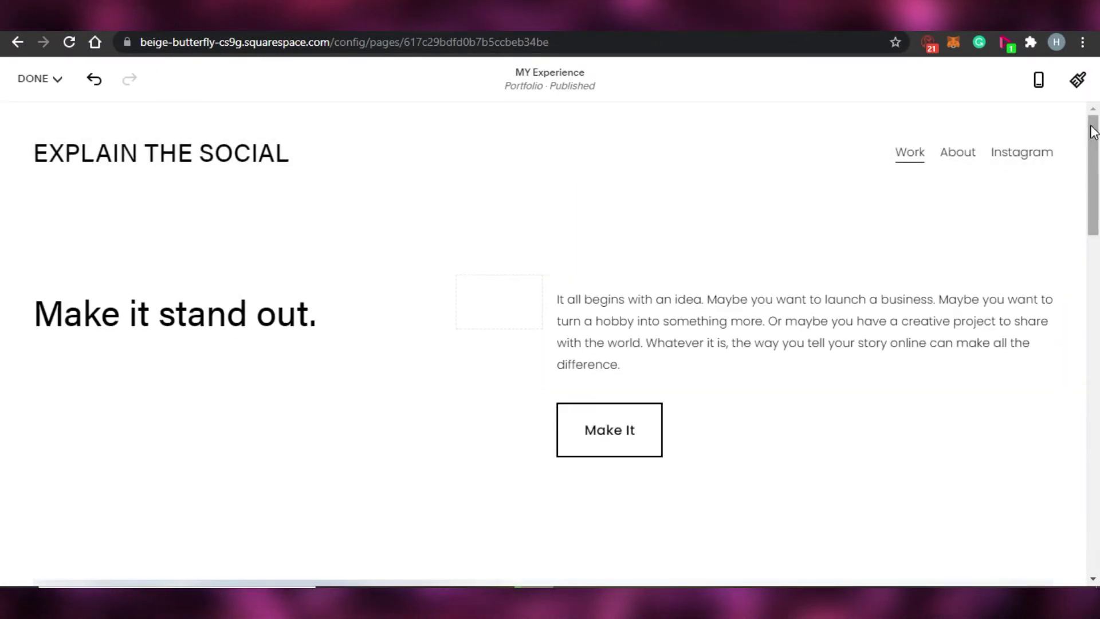
pyautogui.scroll(-6, 610, 254)
pyautogui.scroll(3, 610, 254)
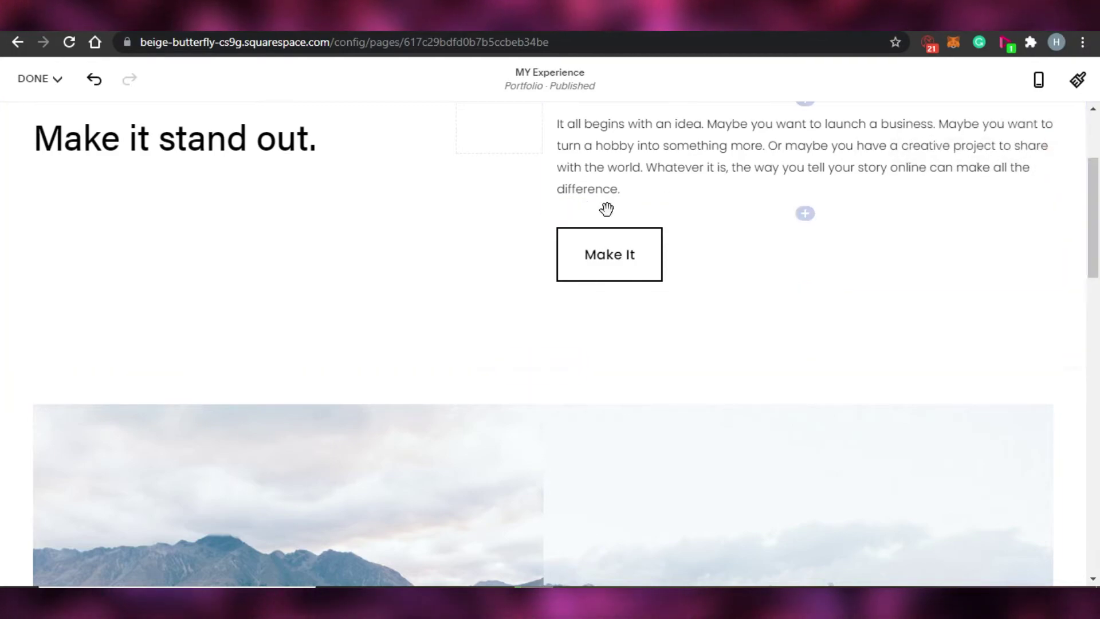
pyautogui.click(690, 258)
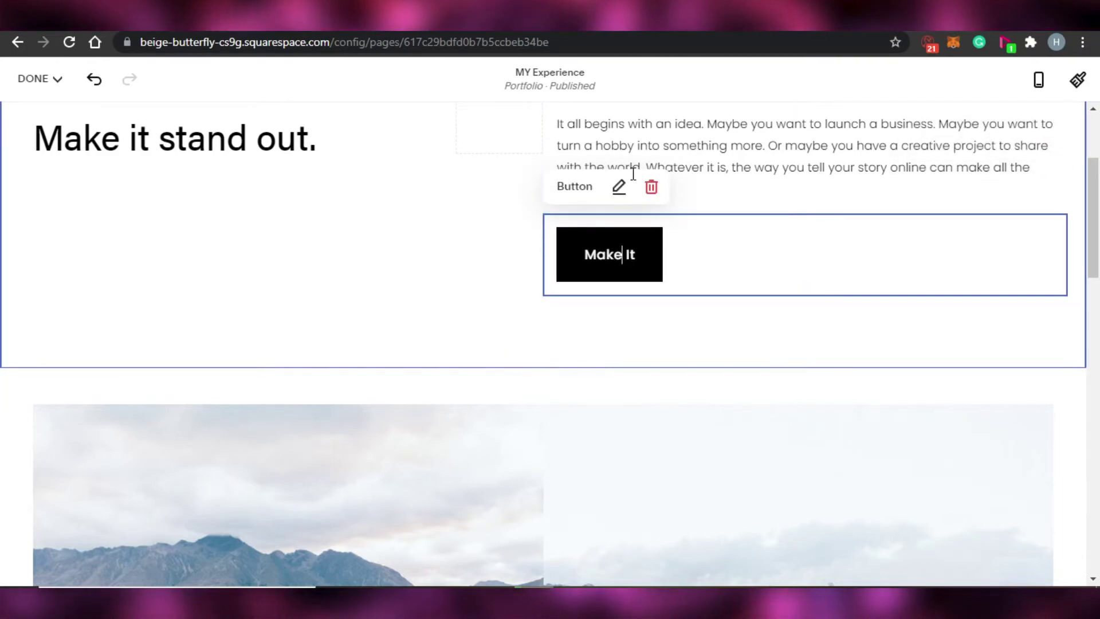
pyautogui.click(652, 188)
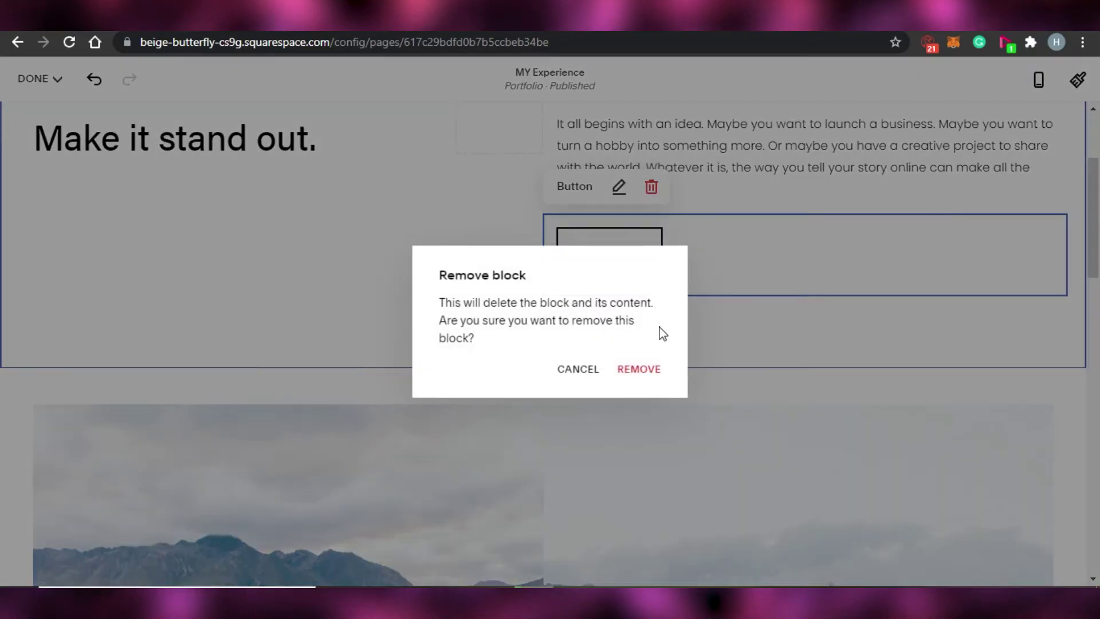
pyautogui.click(648, 371)
pyautogui.scroll(-5, 1098, 310)
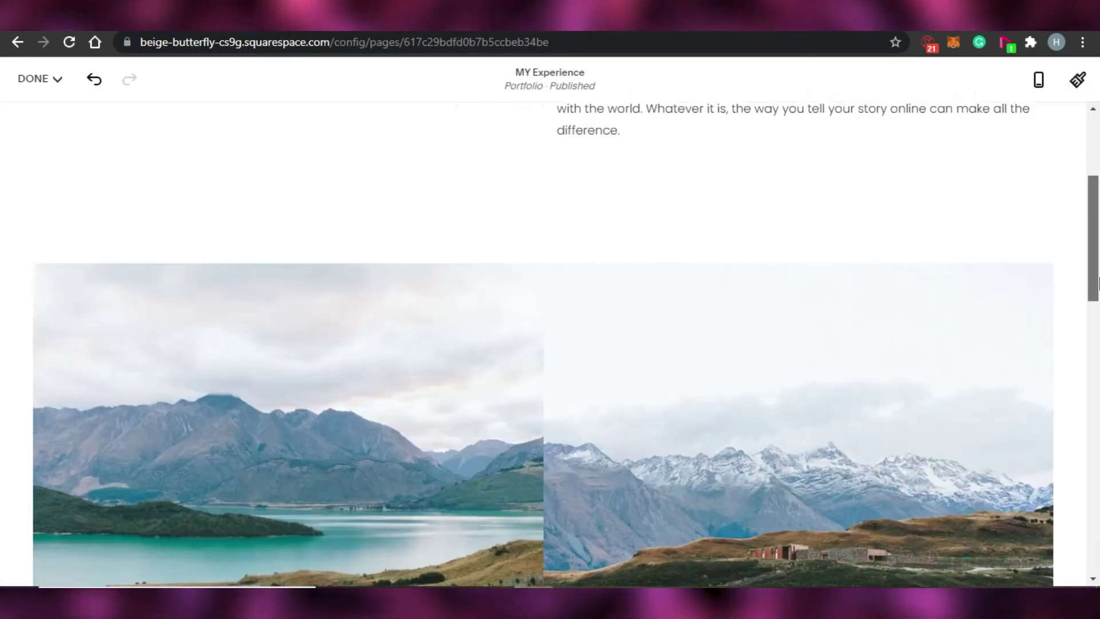
pyautogui.scroll(-12, 1098, 310)
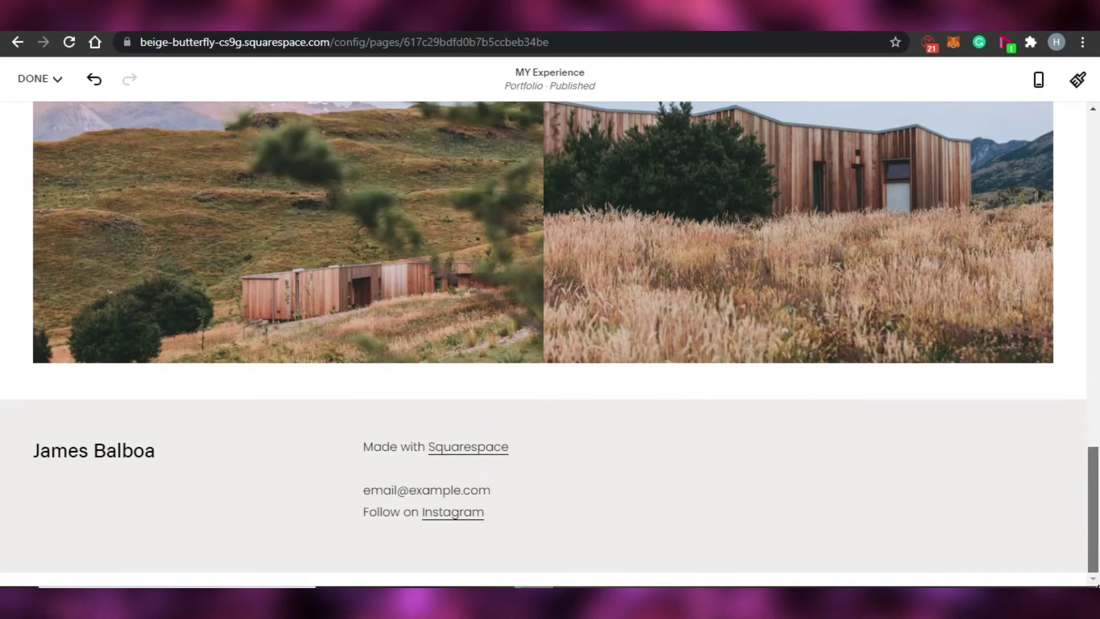
pyautogui.moveTo(1095, 535); pyautogui.dragTo(1098, 328)
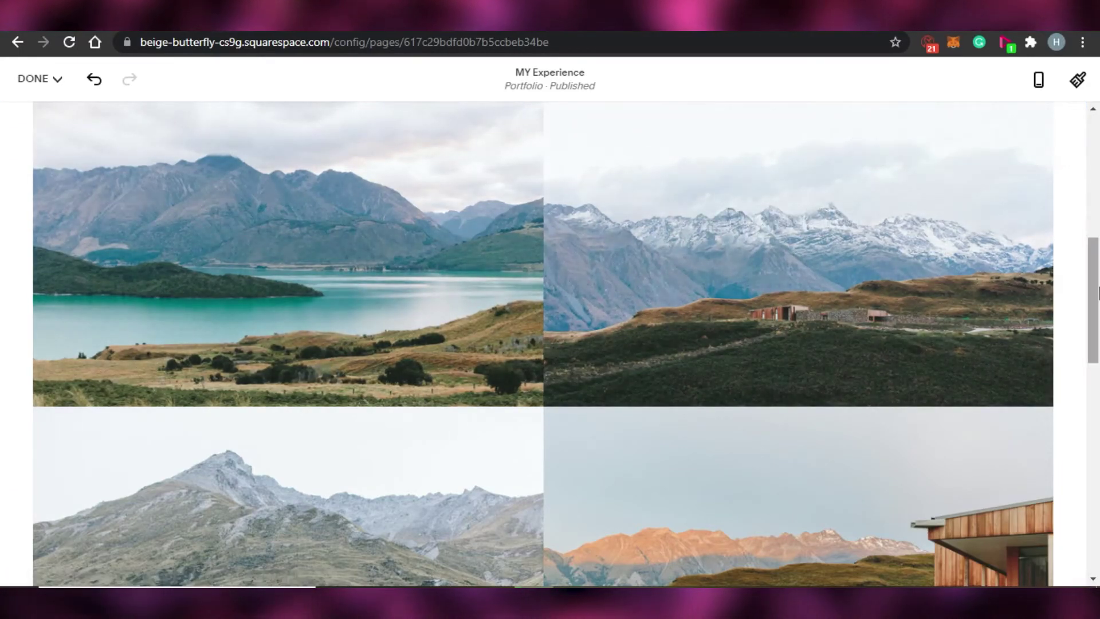
pyautogui.moveTo(1097, 293); pyautogui.dragTo(1098, 265)
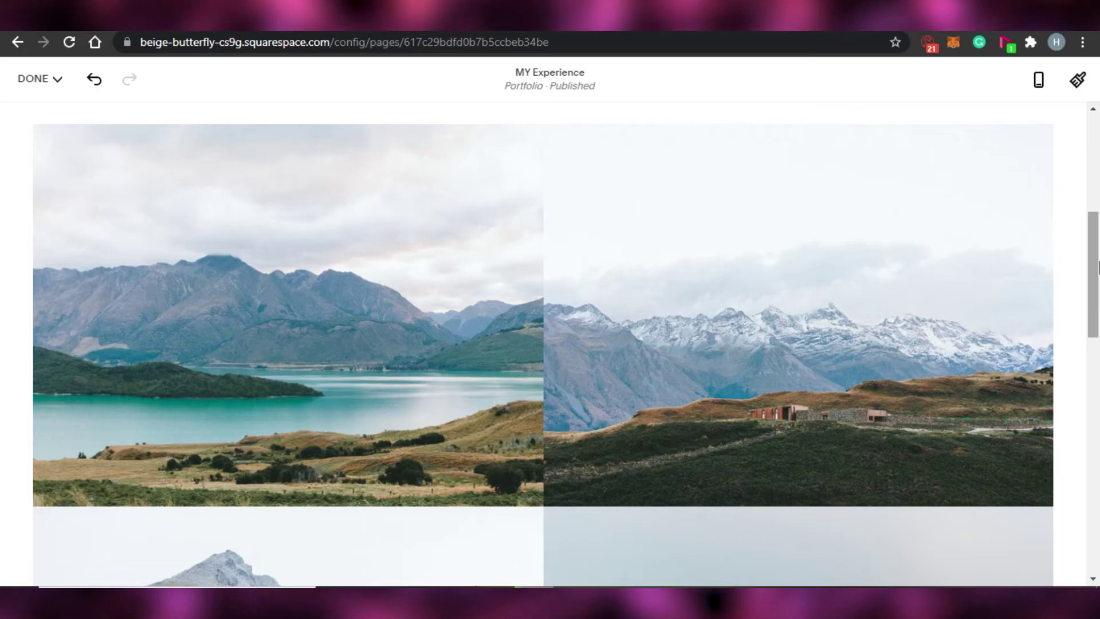
pyautogui.scroll(-1, 333, 319)
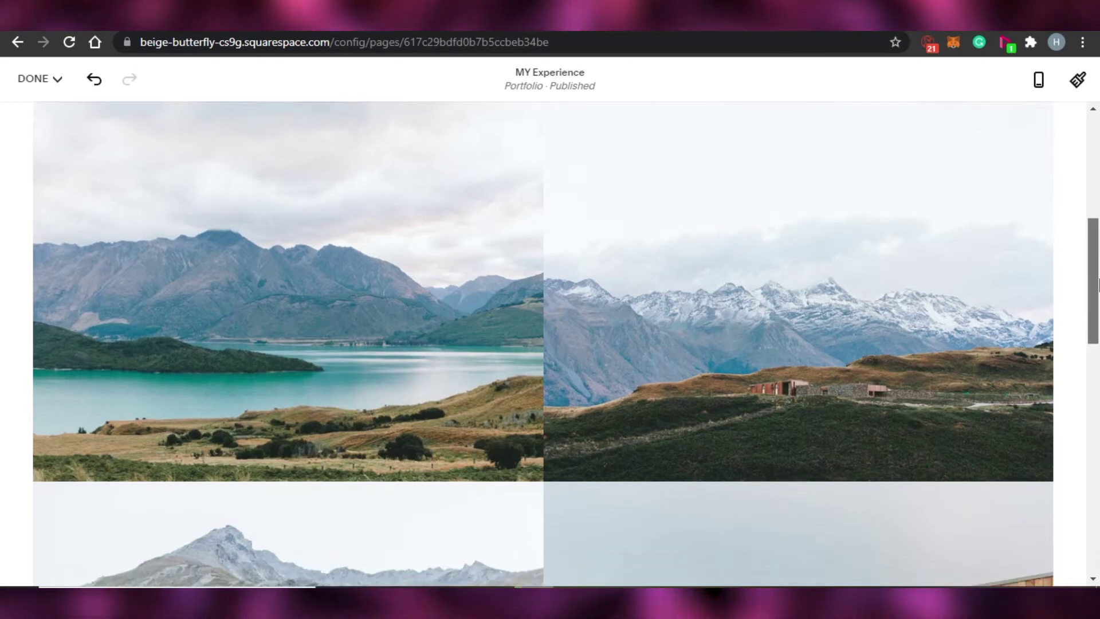
pyautogui.scroll(2, 333, 319)
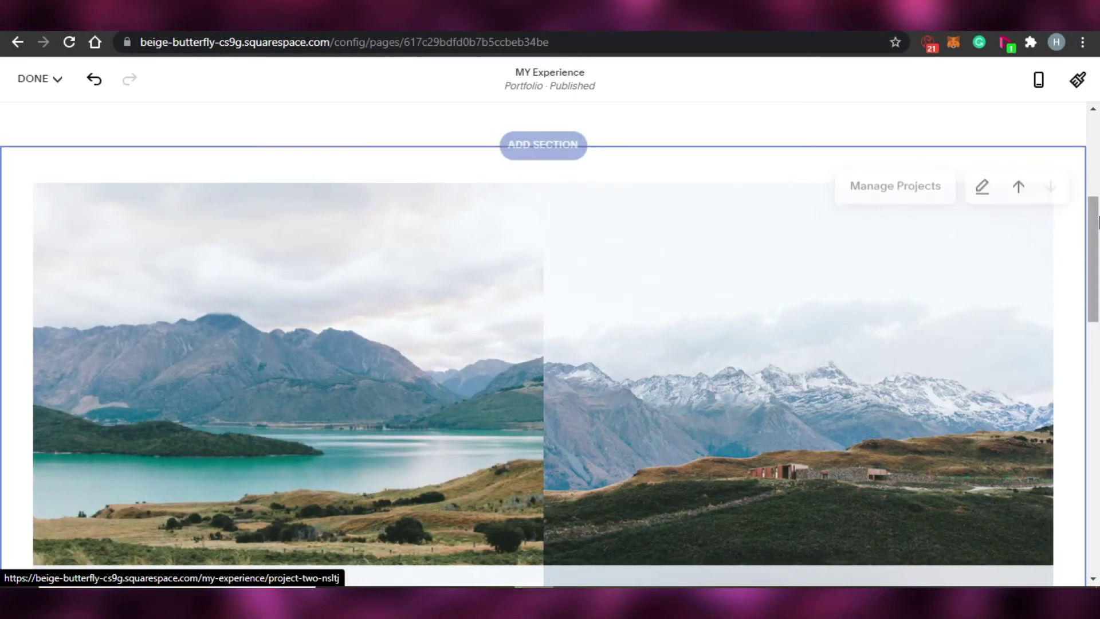
pyautogui.moveTo(1098, 221); pyautogui.dragTo(1095, 550)
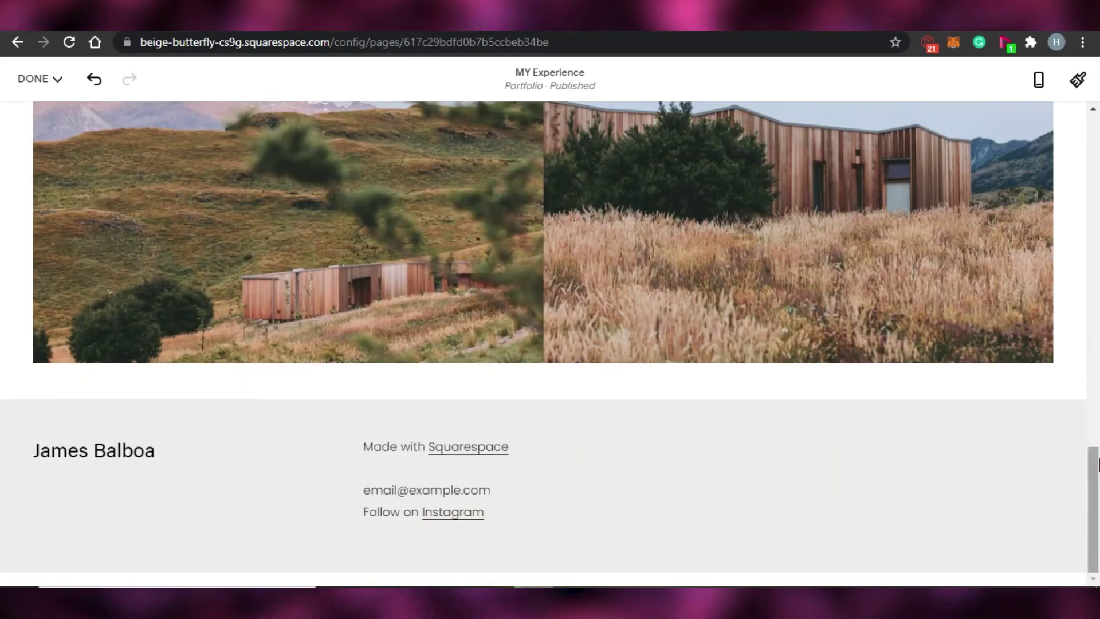
pyautogui.moveTo(1096, 459); pyautogui.dragTo(1099, 106)
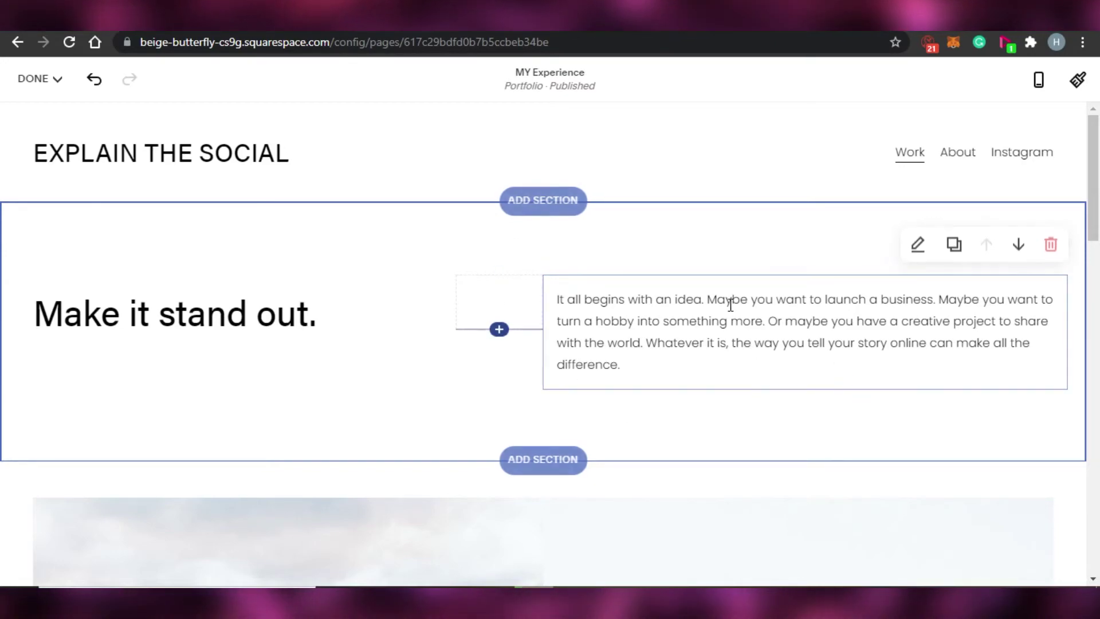
# Save the MY Experience page edits from the DONE menu and close the editor.
pyautogui.moveTo(1093, 145); pyautogui.dragTo(1039, 125)
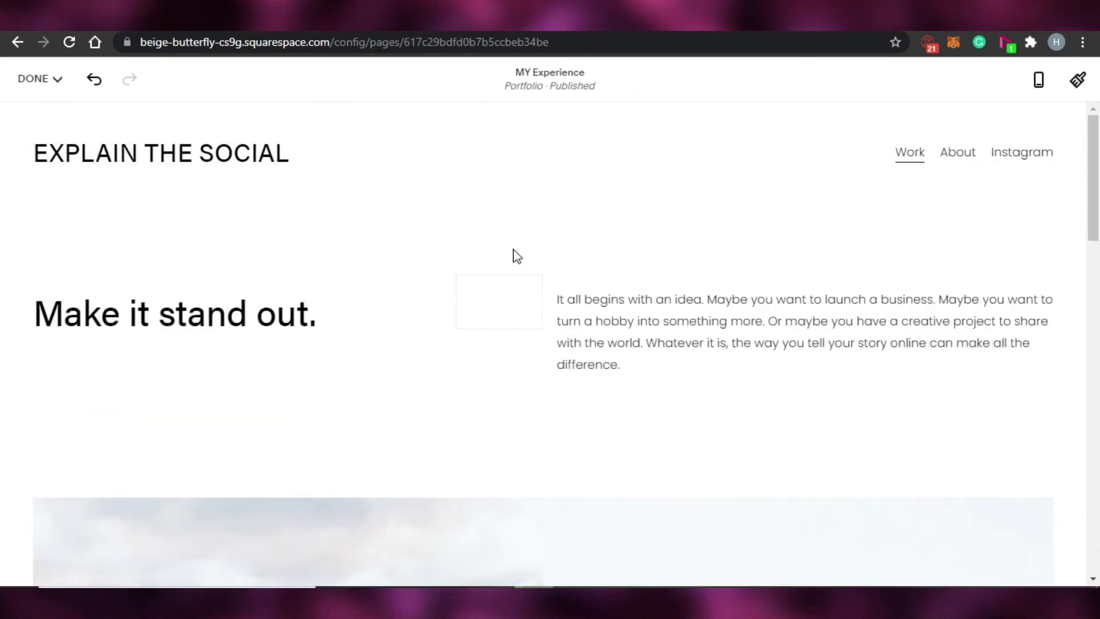
pyautogui.click(40, 80)
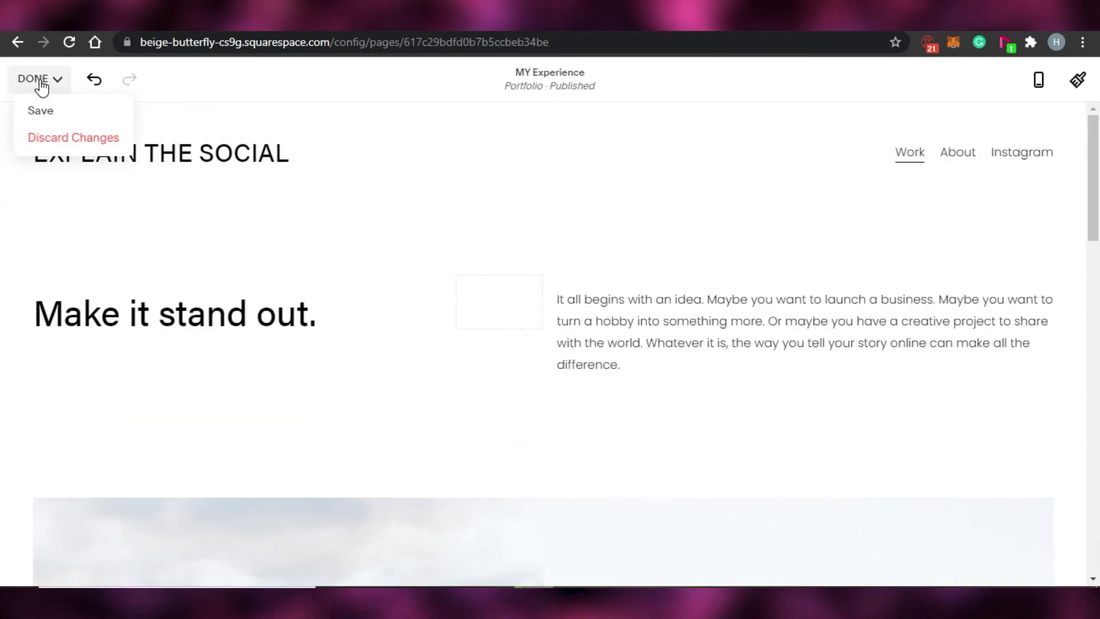
pyautogui.click(41, 116)
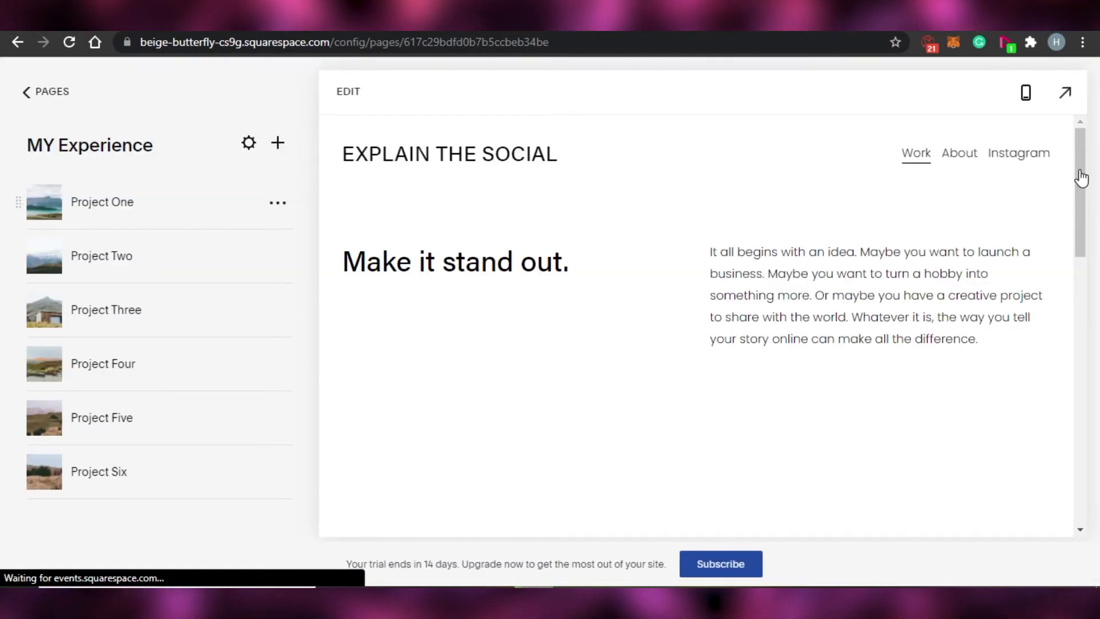
# Scroll the preview down to the photo grid and footer, then return to edit mode.
pyautogui.moveTo(1083, 168); pyautogui.dragTo(1090, 431)
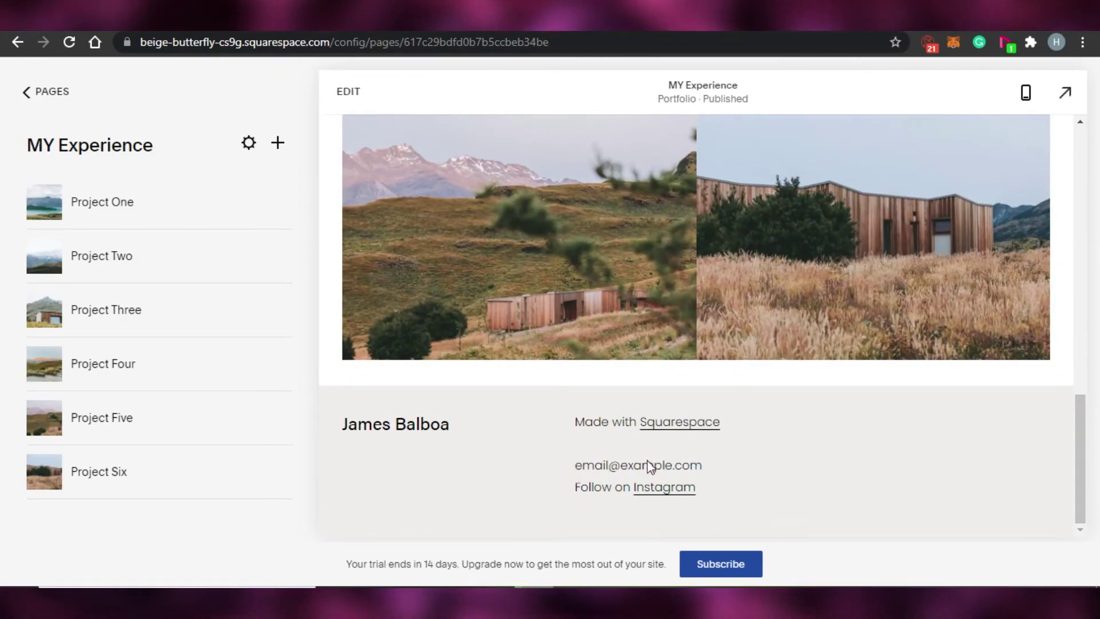
pyautogui.click(348, 92)
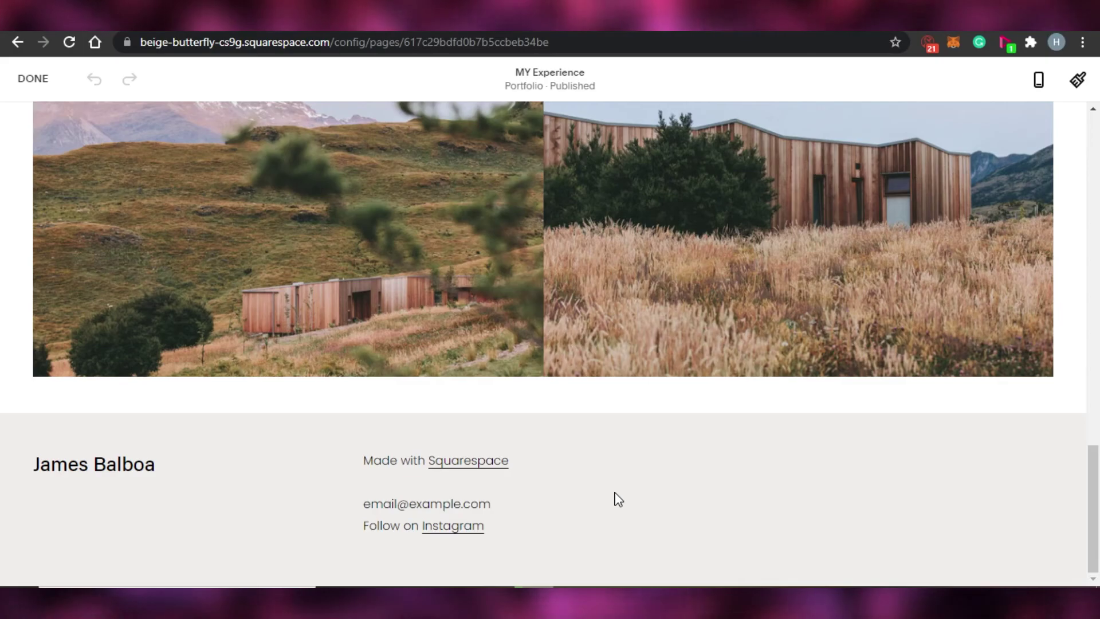
# Exit the editor and scroll the preview back up to the 'Make it stand out.' intro.
pyautogui.moveTo(1095, 472); pyautogui.dragTo(1097, 312)
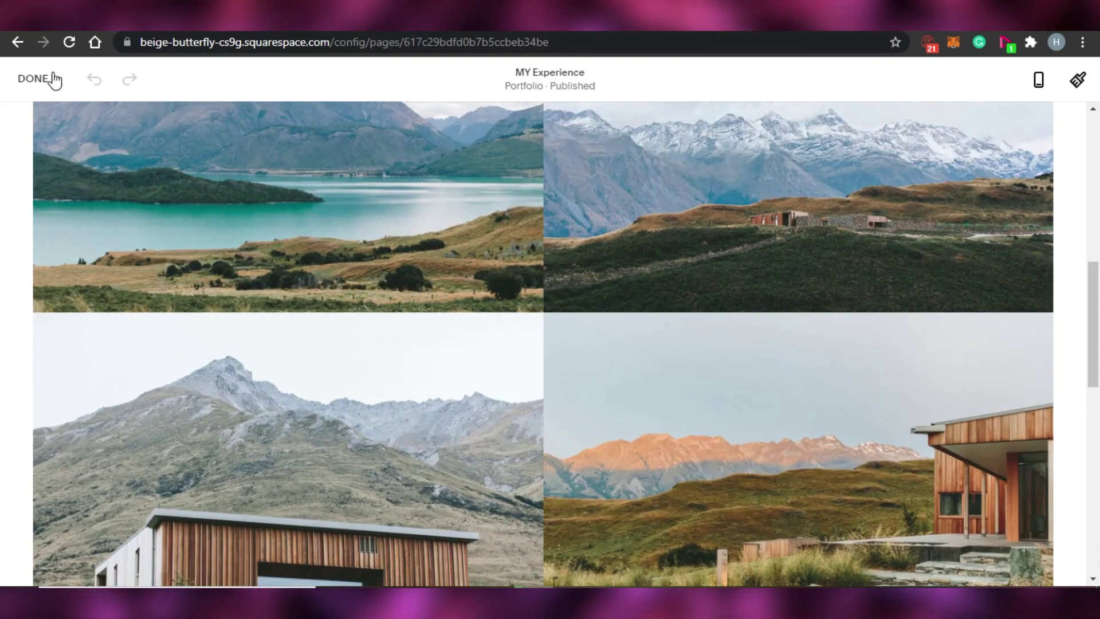
pyautogui.click(29, 77)
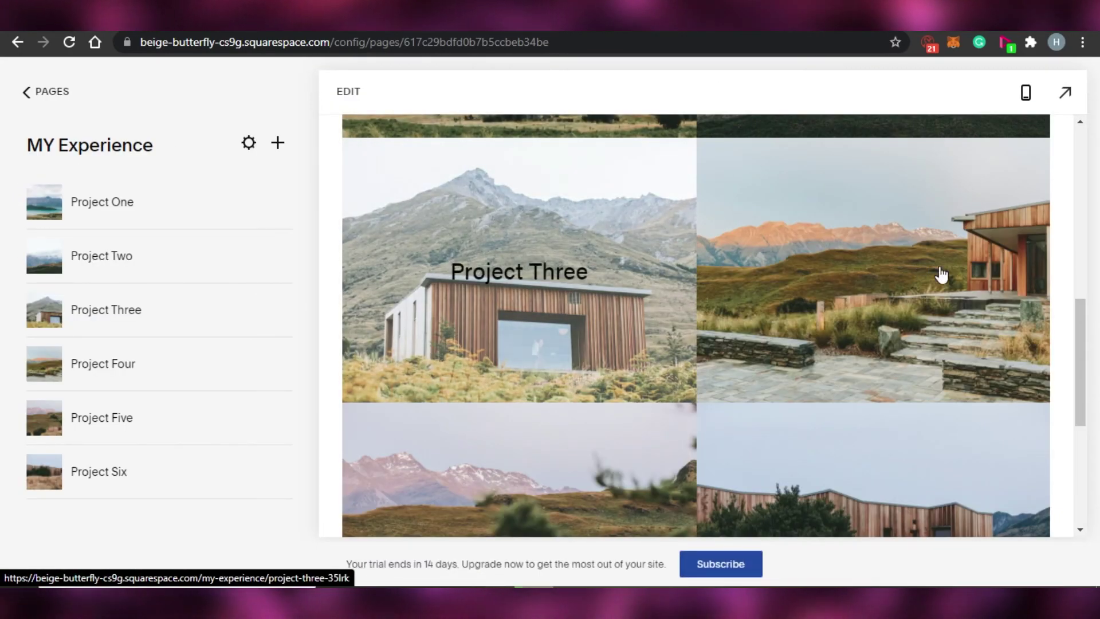
pyautogui.scroll(10, 673, 327)
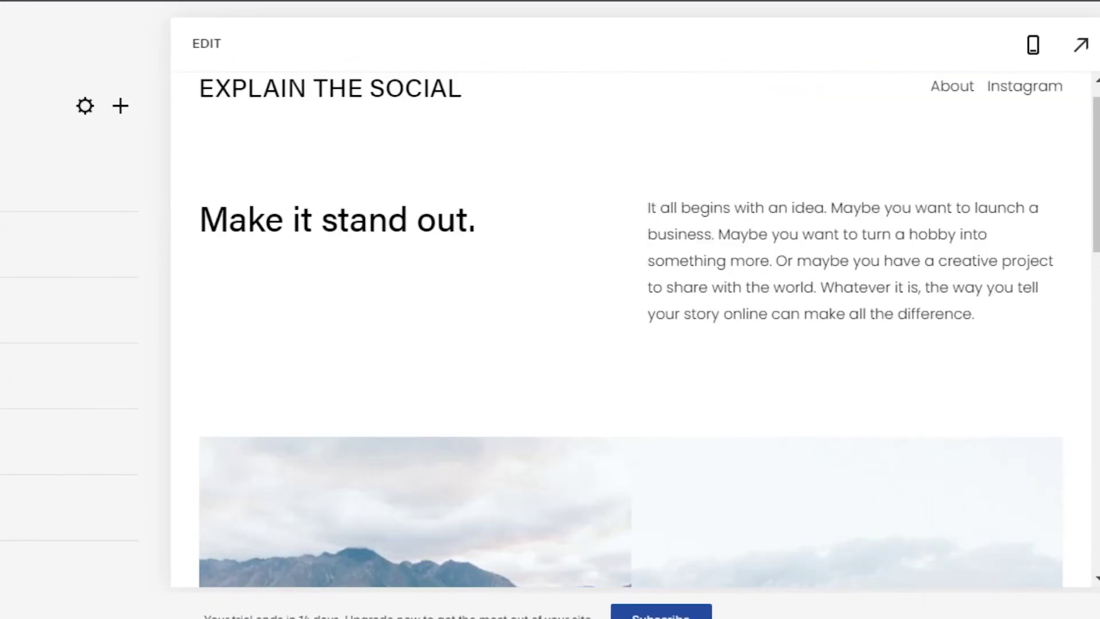
pyautogui.scroll(-5, 631, 329)
pyautogui.scroll(6, 631, 330)
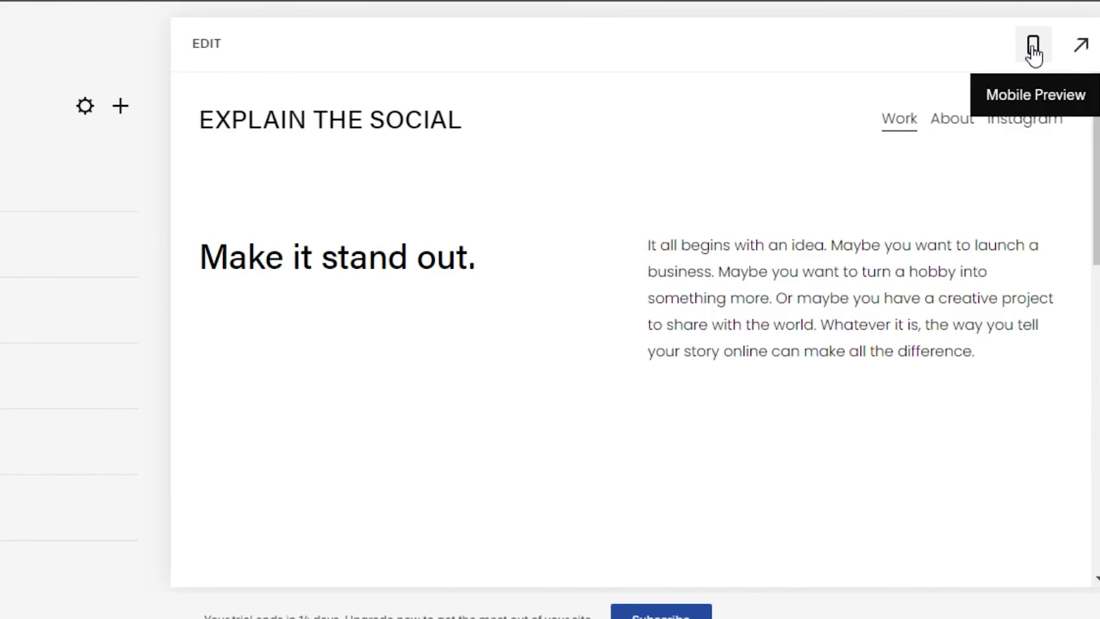
# Switch to Mobile Preview and scroll through the single-column text and stacked photos.
pyautogui.click(1033, 50)
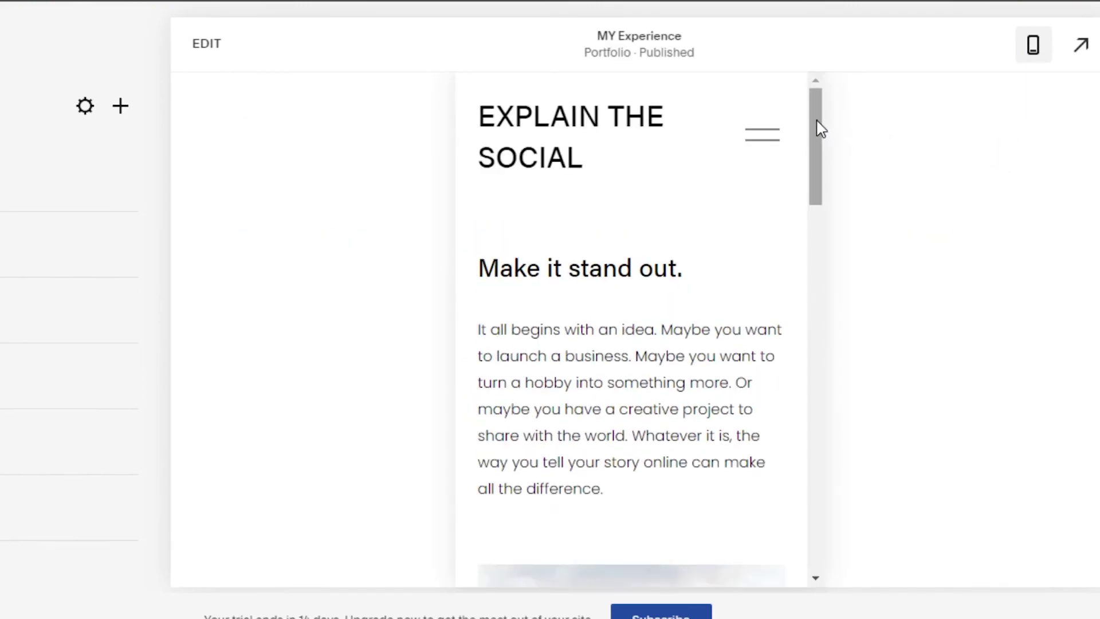
pyautogui.moveTo(820, 129); pyautogui.dragTo(815, 295)
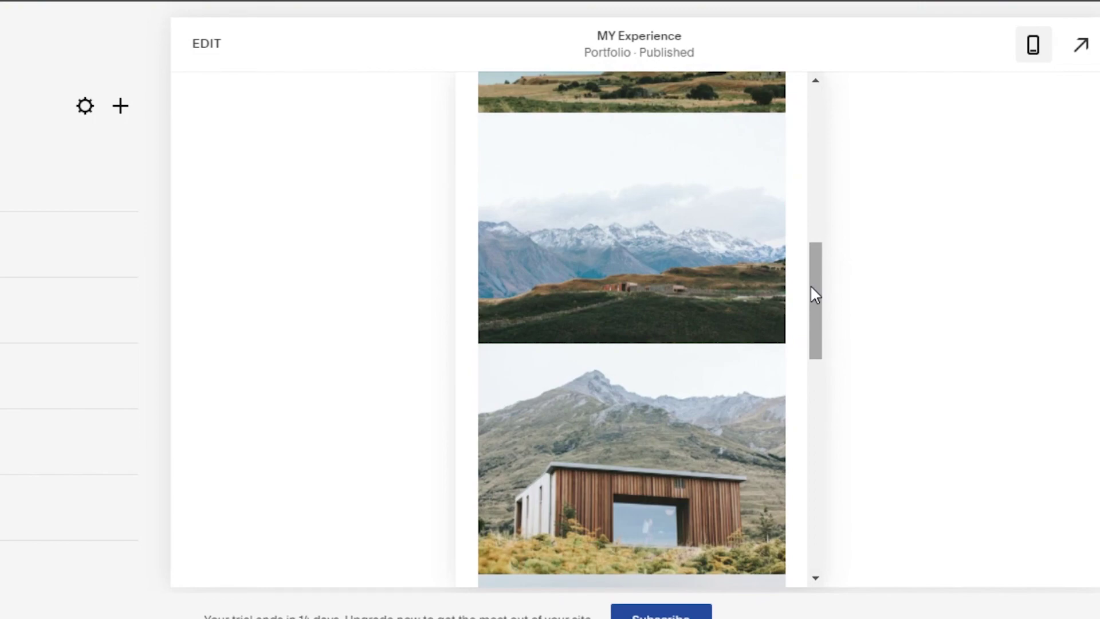
pyautogui.moveTo(814, 295); pyautogui.dragTo(823, 192)
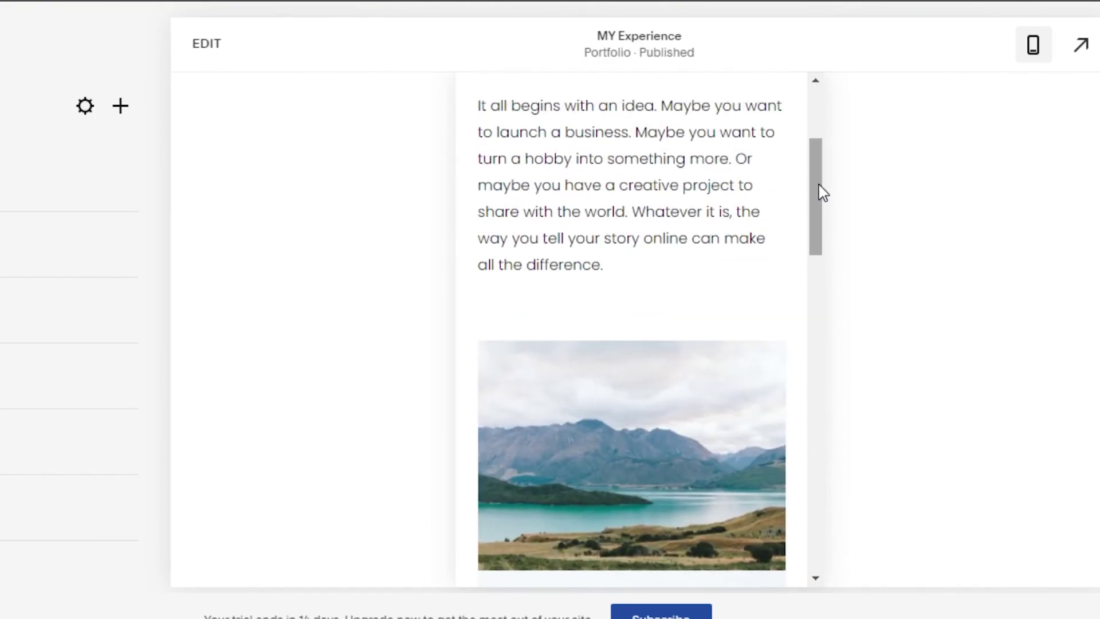